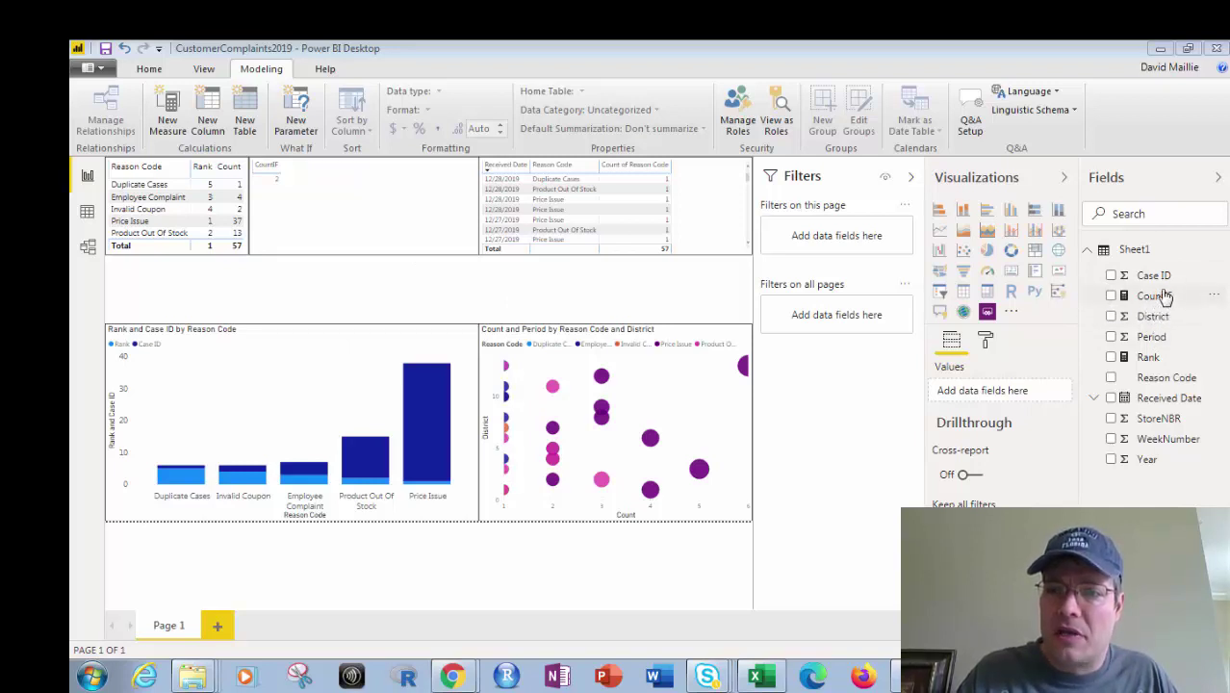
# - Show the CountIF measure's formula, then highlight its name and CALCULATE expression
pyautogui.click(1163, 296)
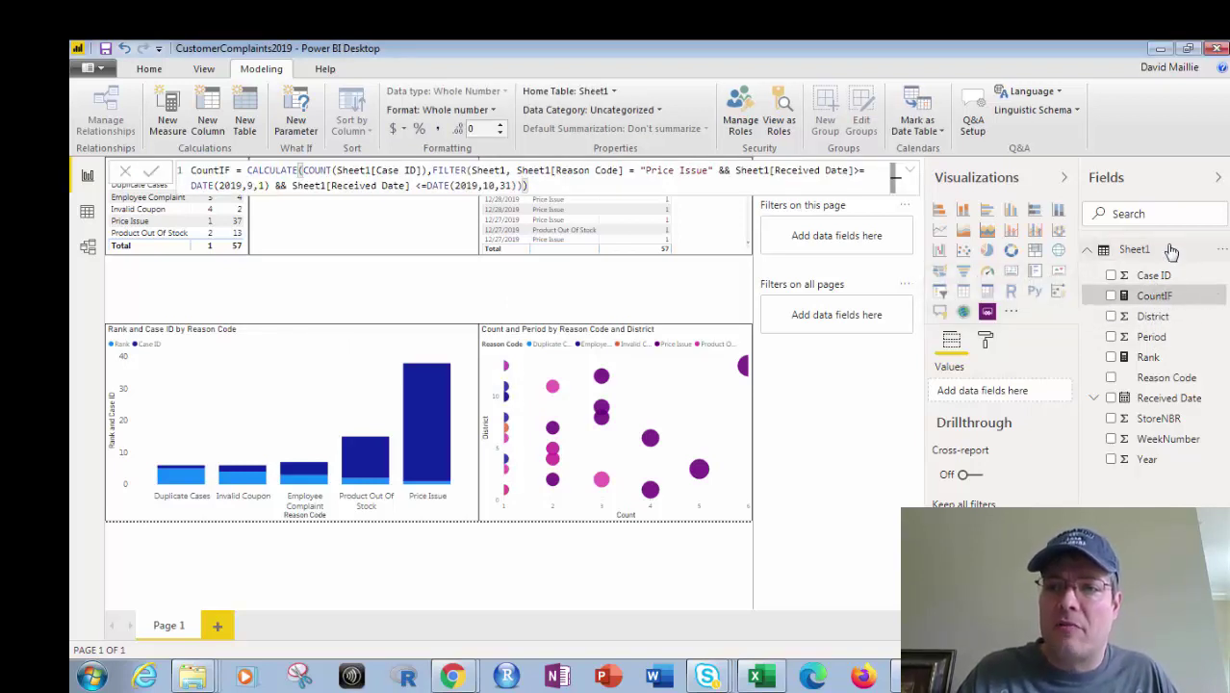
pyautogui.rightClick(1172, 250)
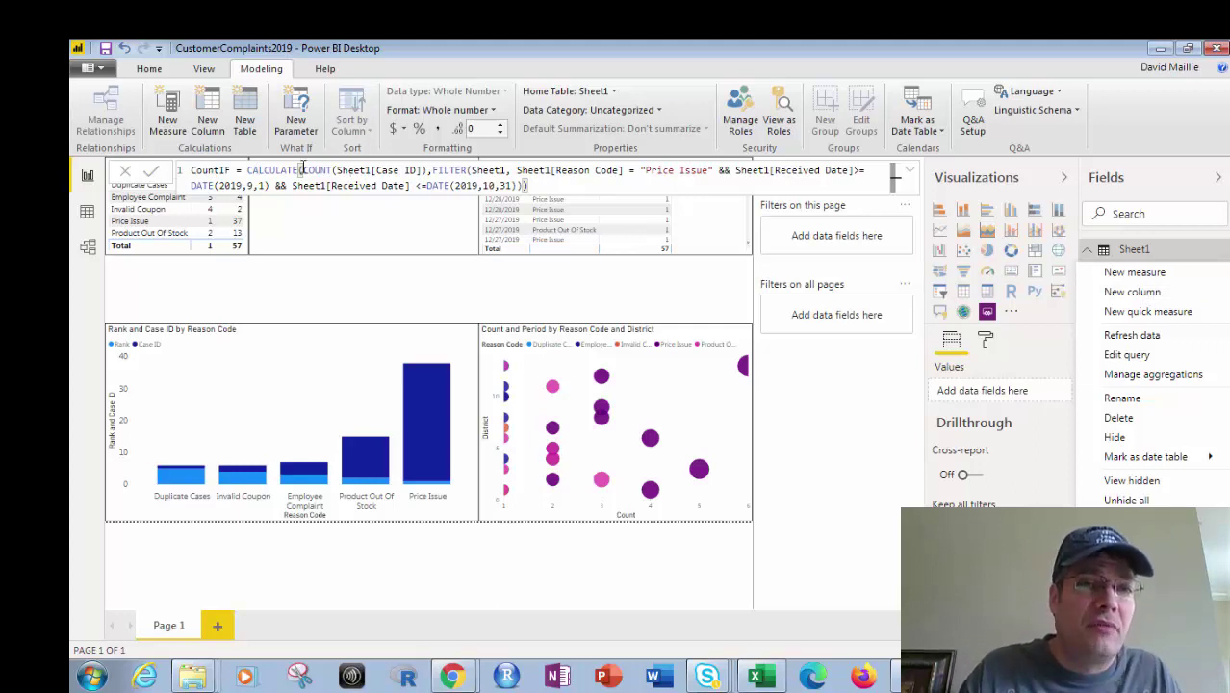
pyautogui.click(229, 171)
pyautogui.doubleClick(199, 170)
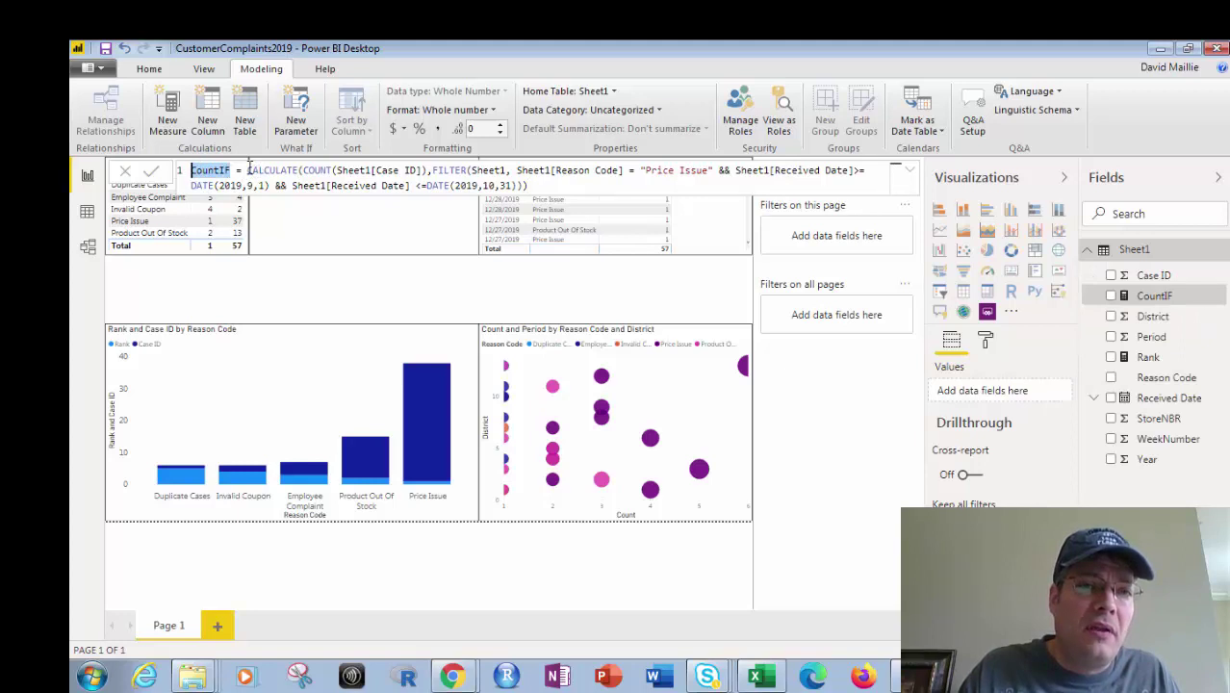
pyautogui.moveTo(246, 171); pyautogui.dragTo(544, 183)
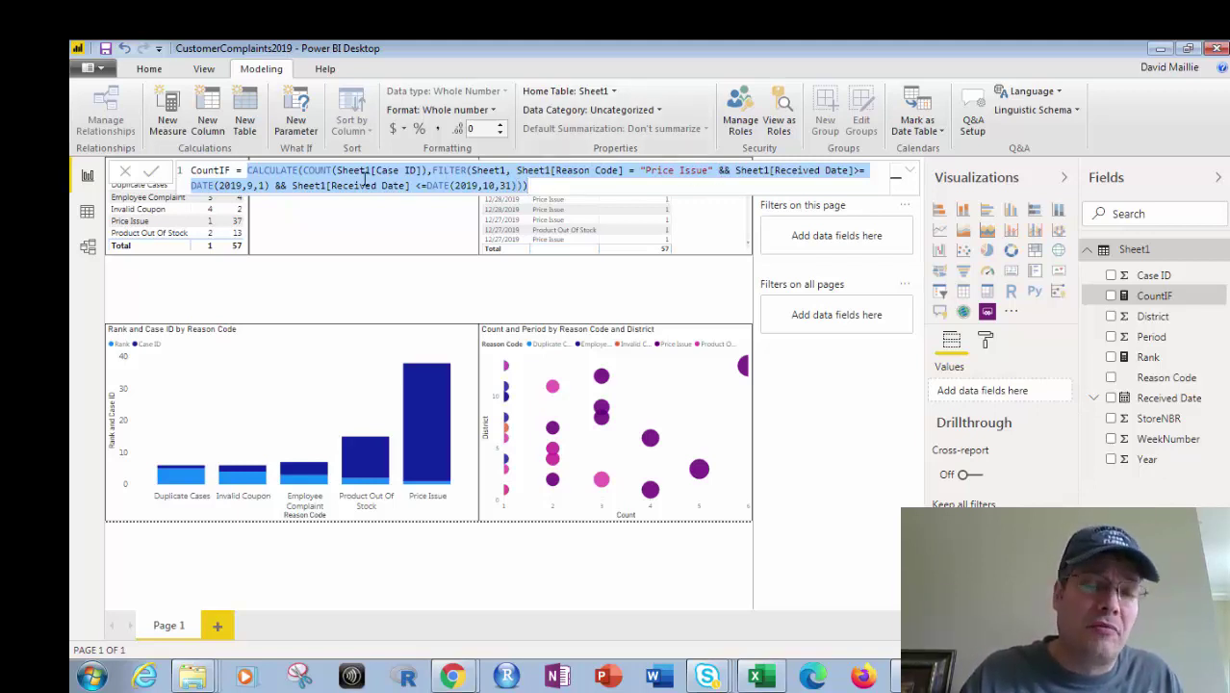
pyautogui.click(617, 173)
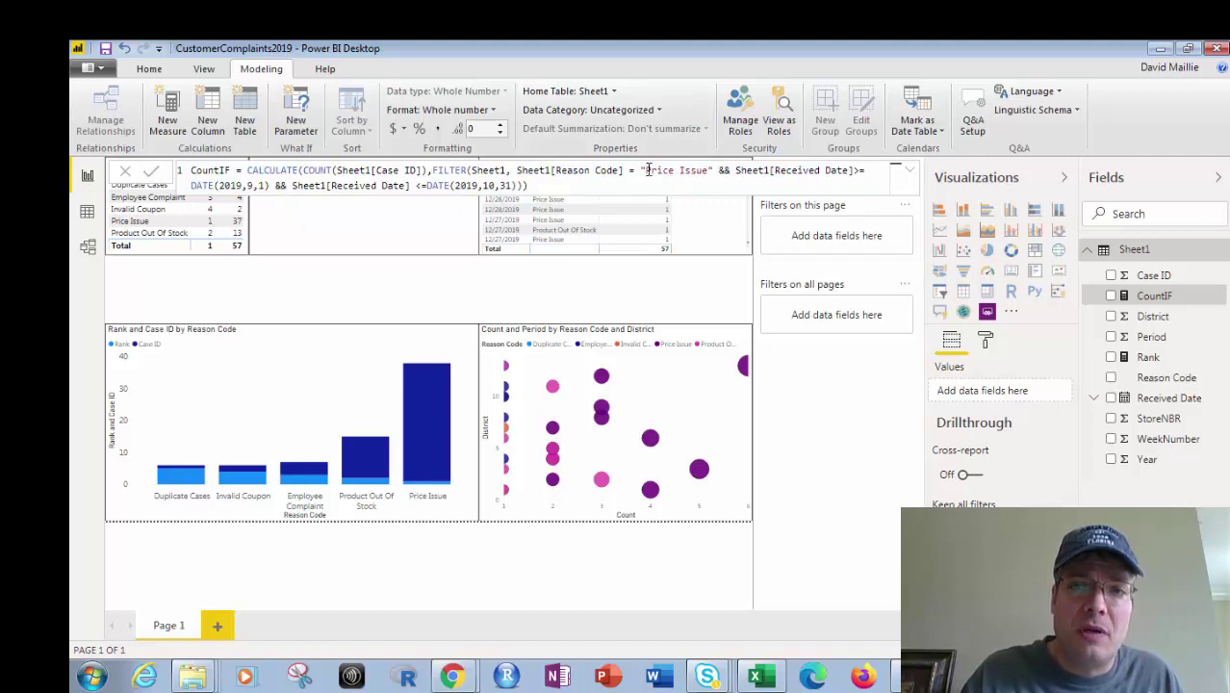
pyautogui.moveTo(638, 171); pyautogui.dragTo(713, 172)
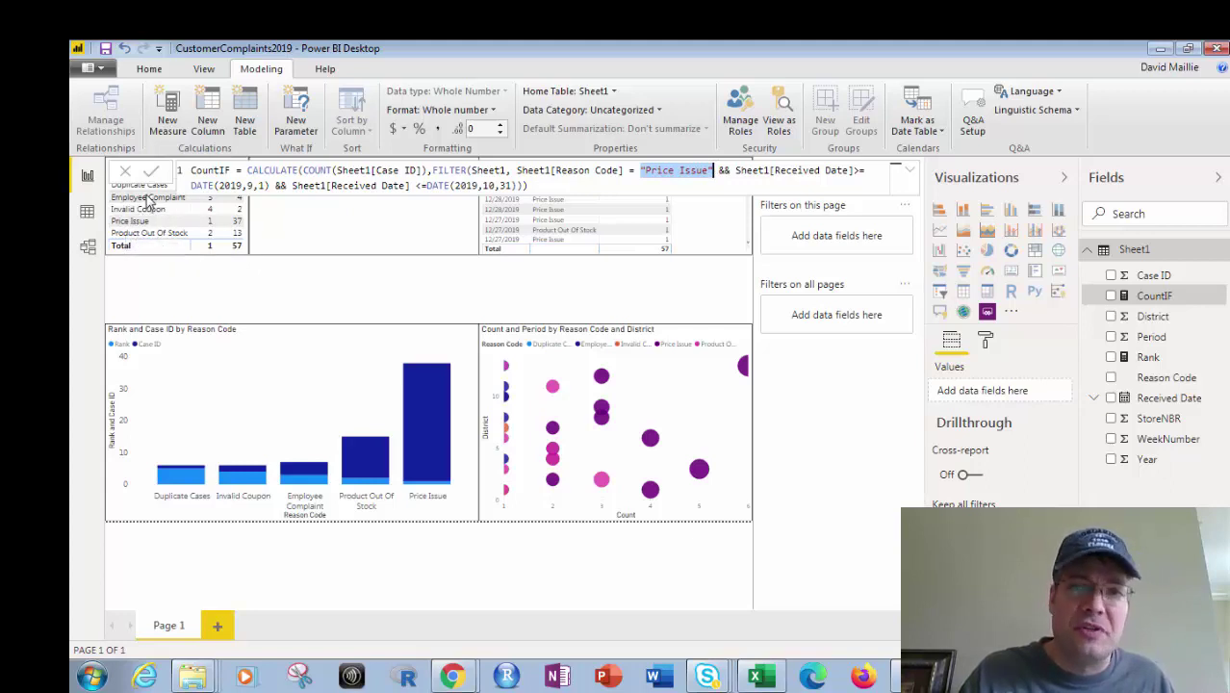
pyautogui.click(723, 170)
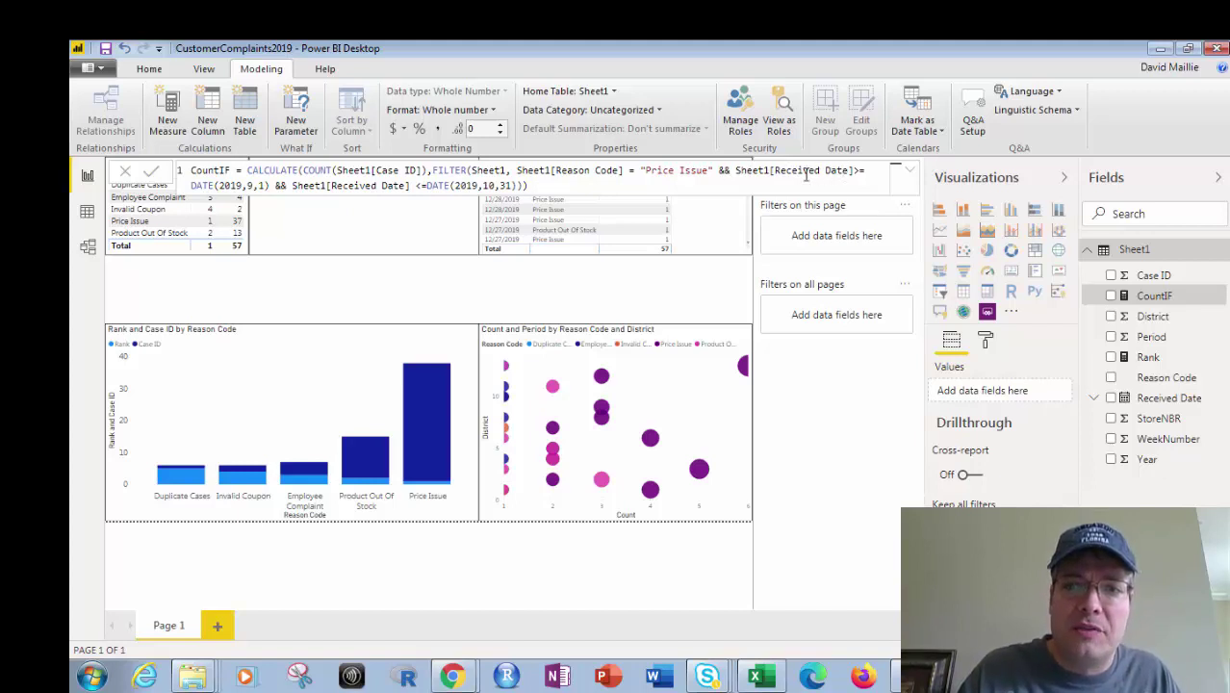
pyautogui.click(235, 186)
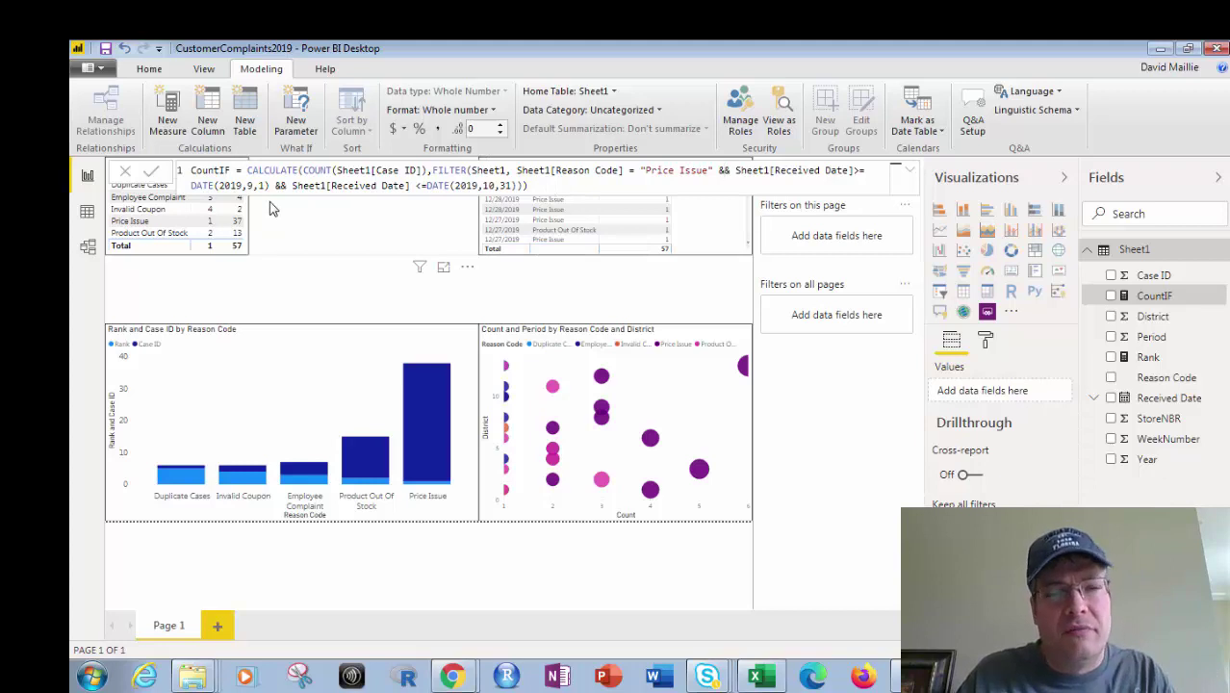
pyautogui.click(563, 182)
pyautogui.hotkey('ctrl', 'a')
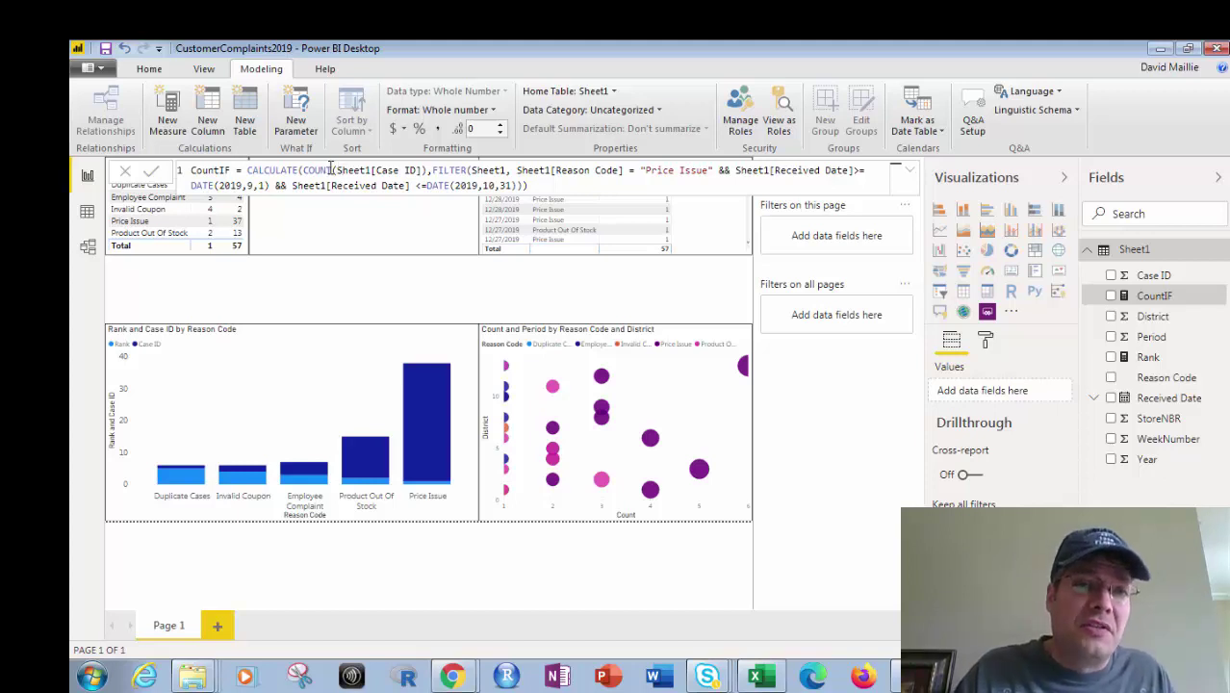
# - Replace COUNT with SUM in the CountIF formula and commit, so the card shows 21732761
pyautogui.doubleClick(320, 170)
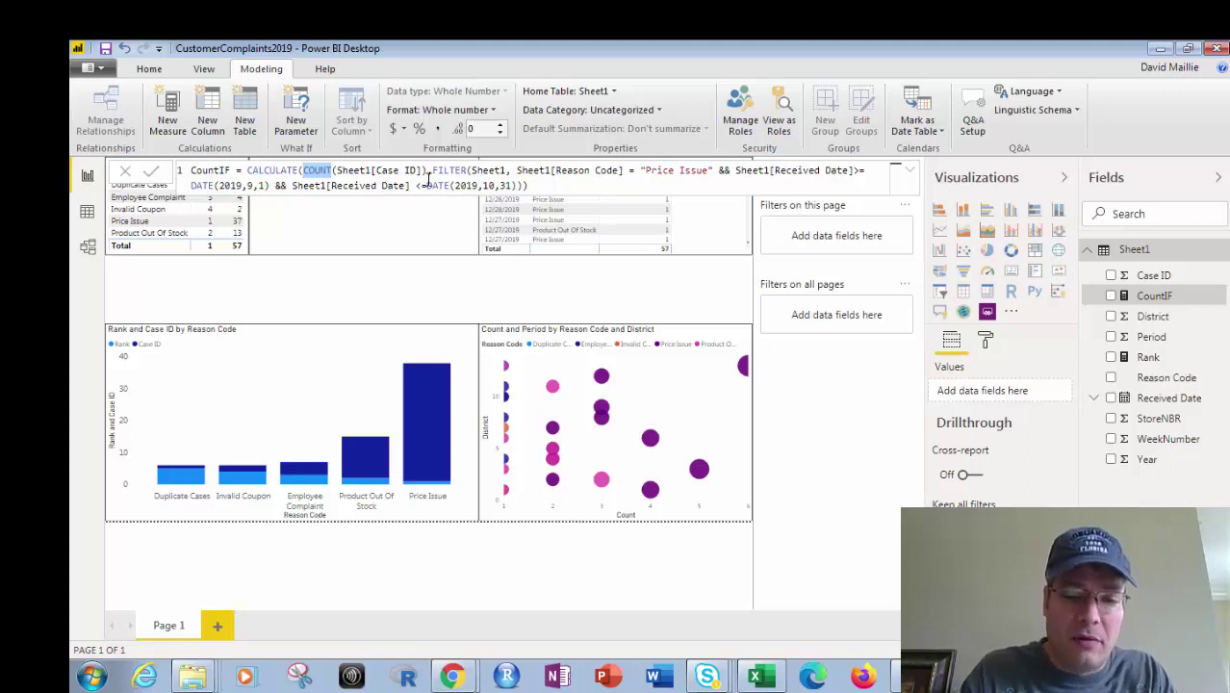
pyautogui.write('SUM')
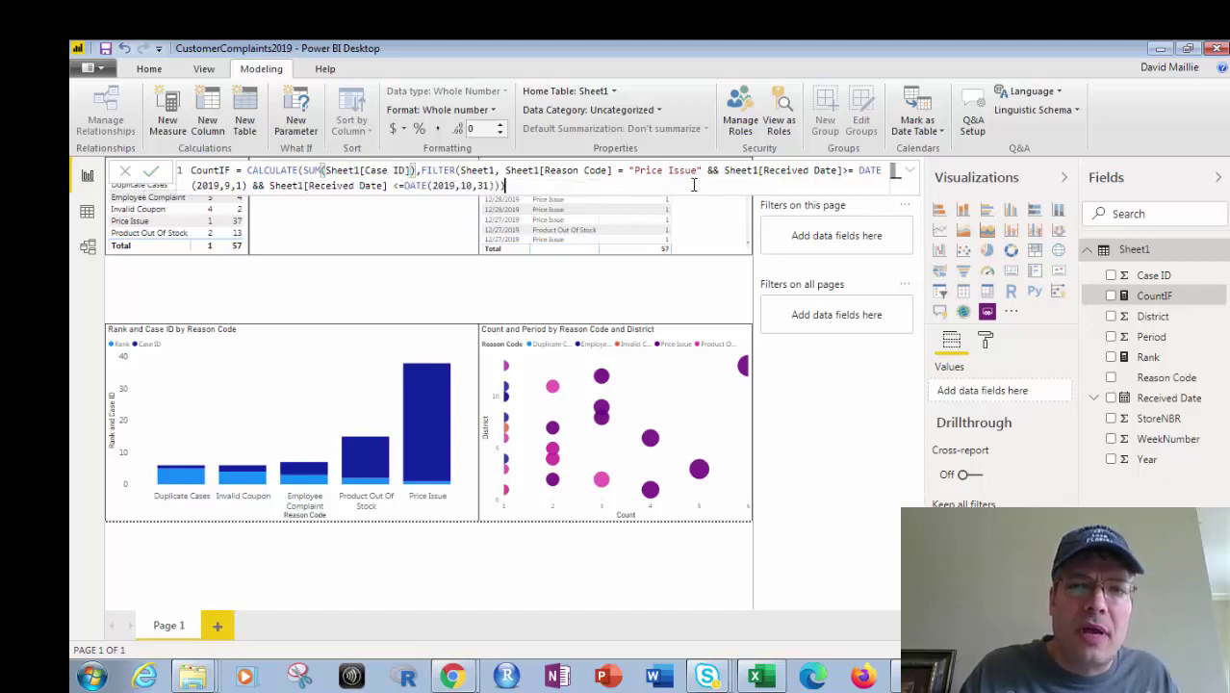
pyautogui.click(693, 183)
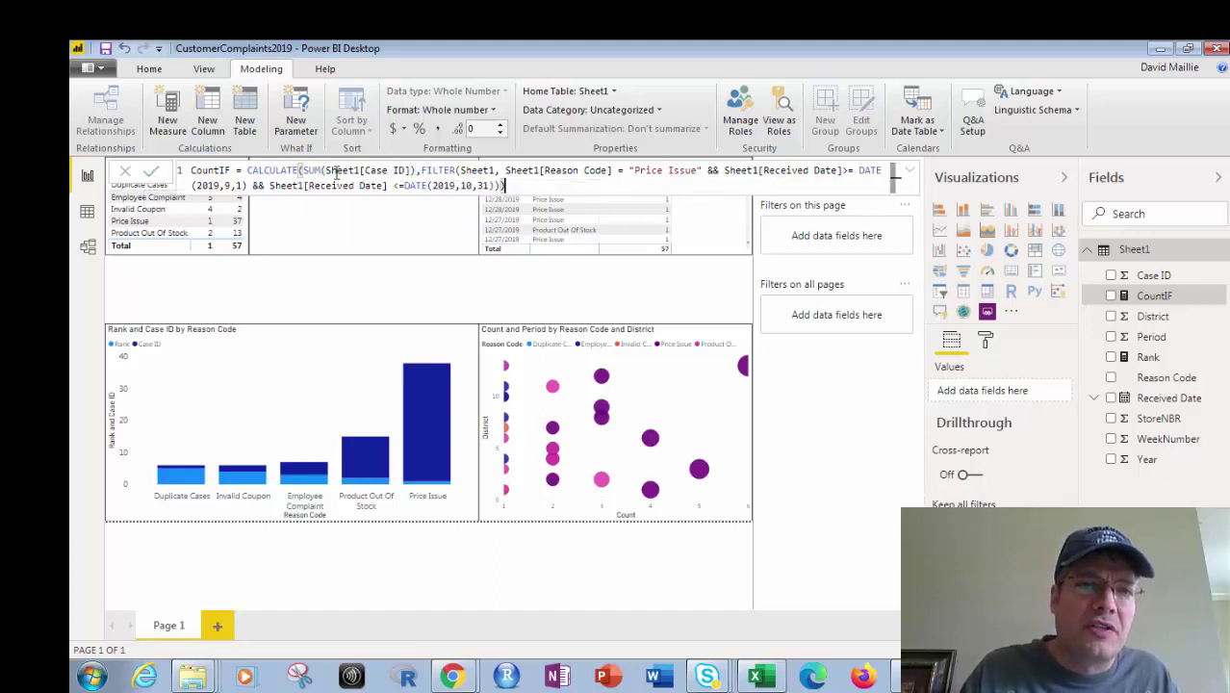
pyautogui.click(151, 172)
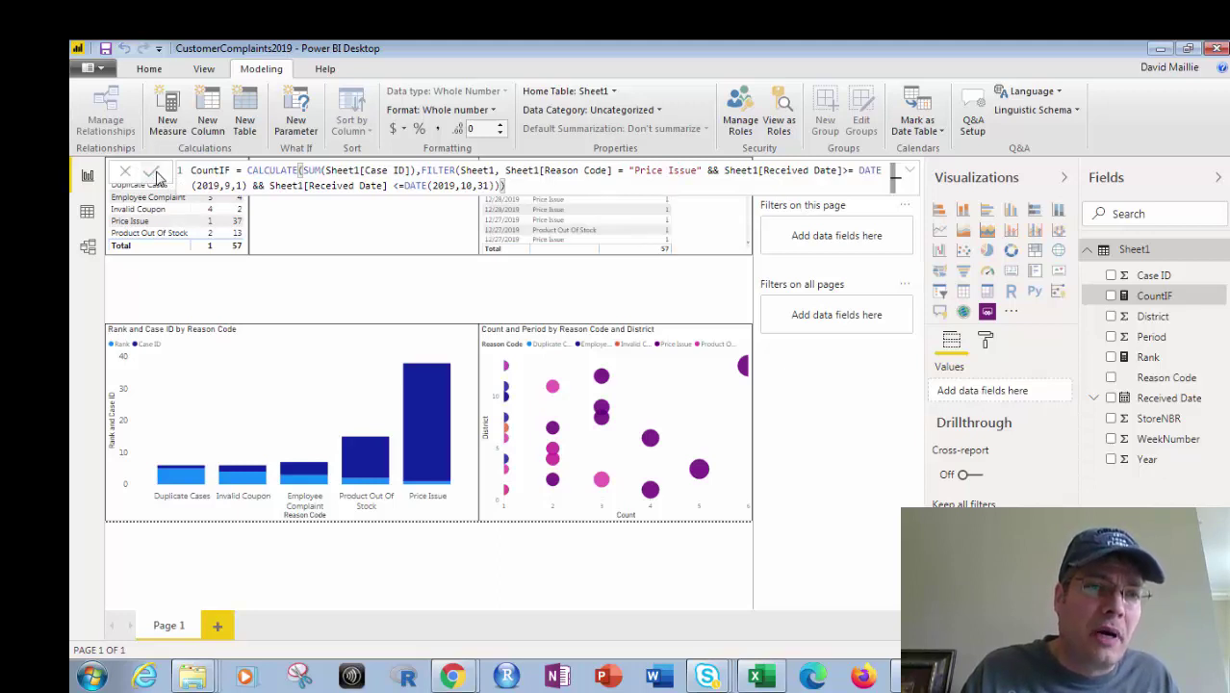
pyautogui.click(279, 272)
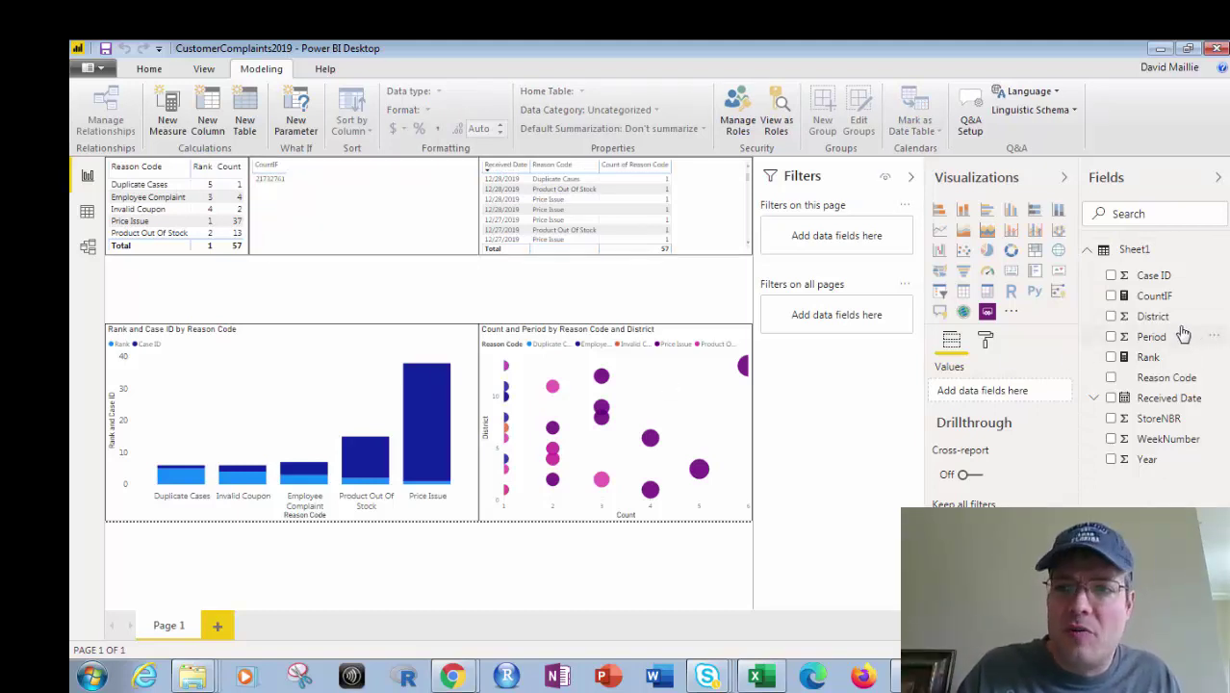
# - Change SUM back to COUNT in the CountIF formula and commit, returning the card to 2
pyautogui.click(1160, 298)
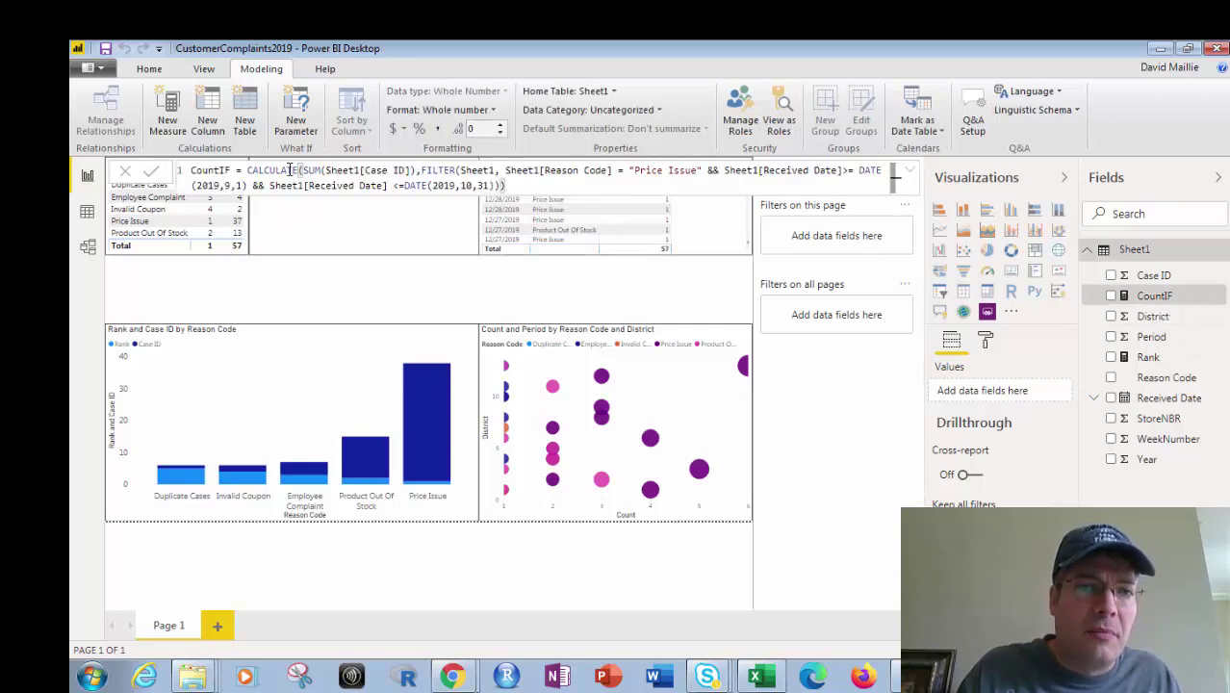
pyautogui.moveTo(321, 170); pyautogui.dragTo(302, 170)
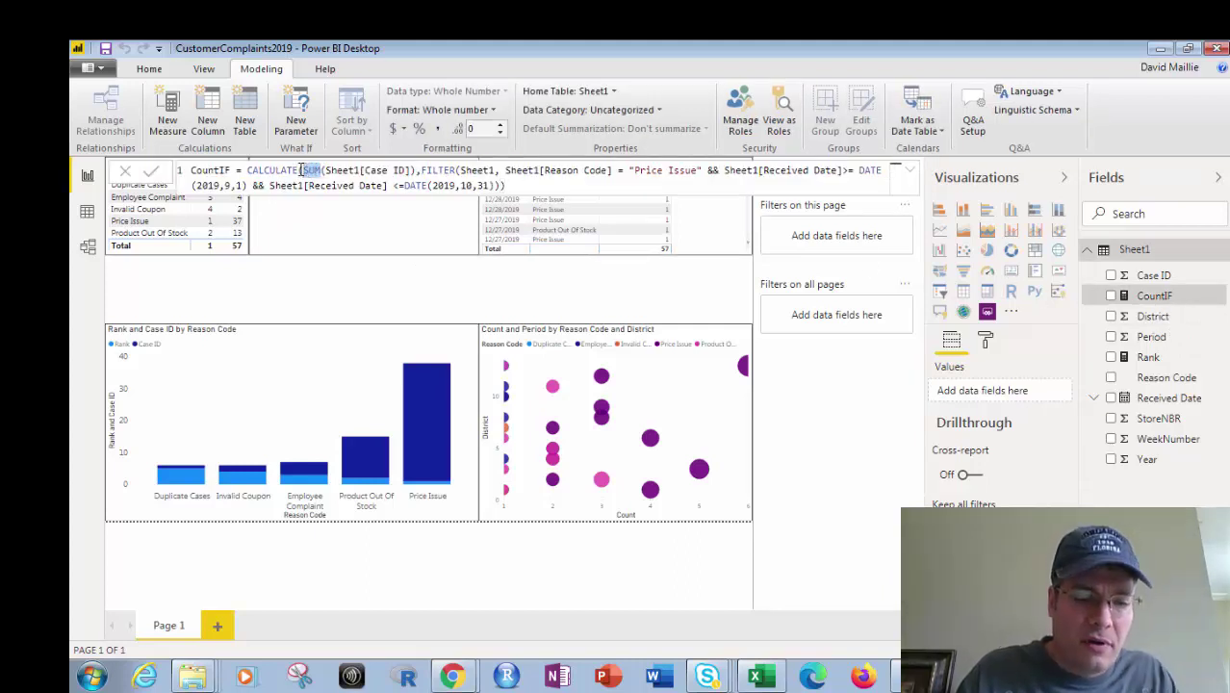
pyautogui.write('COUNT')
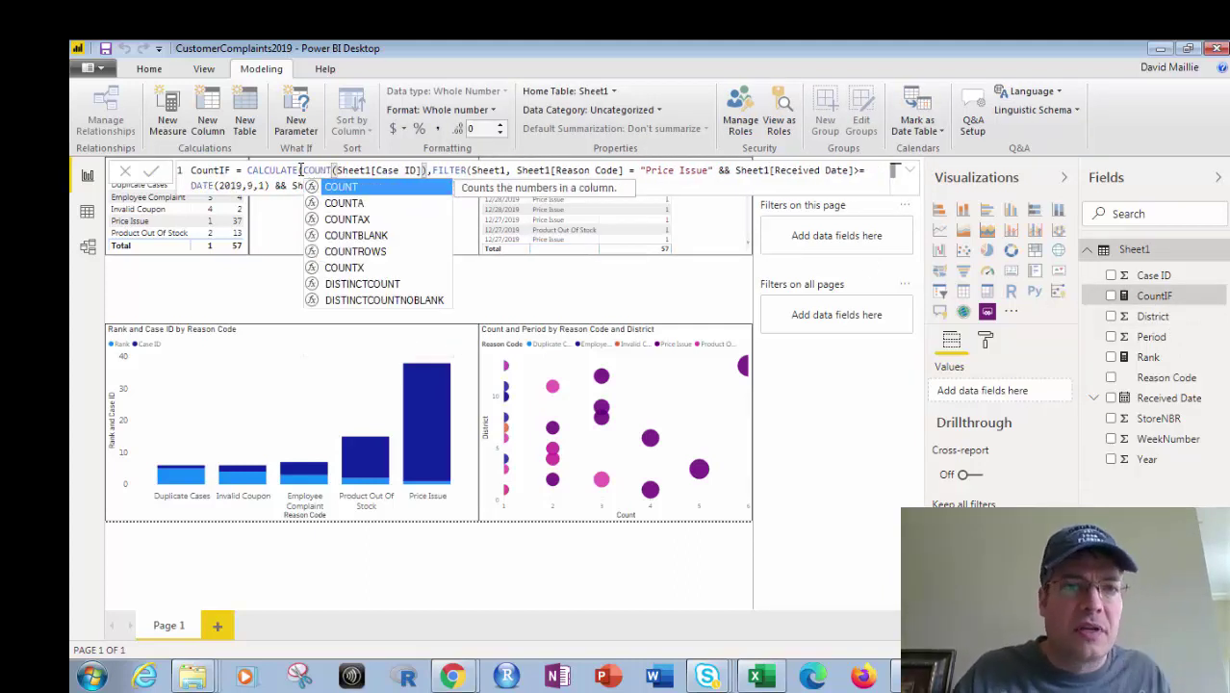
pyautogui.click(149, 175)
pyautogui.click(150, 177)
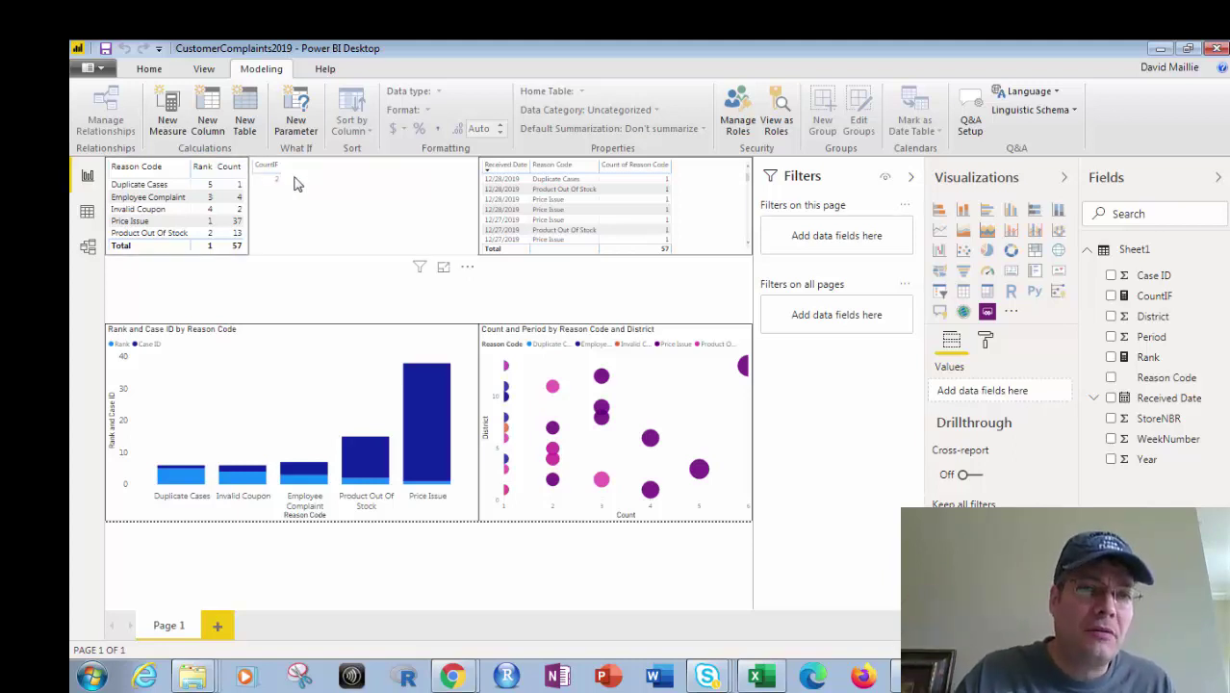
# - Bring up the CountIF formula, return to the report, then select CountIF again
pyautogui.moveTo(269, 183)
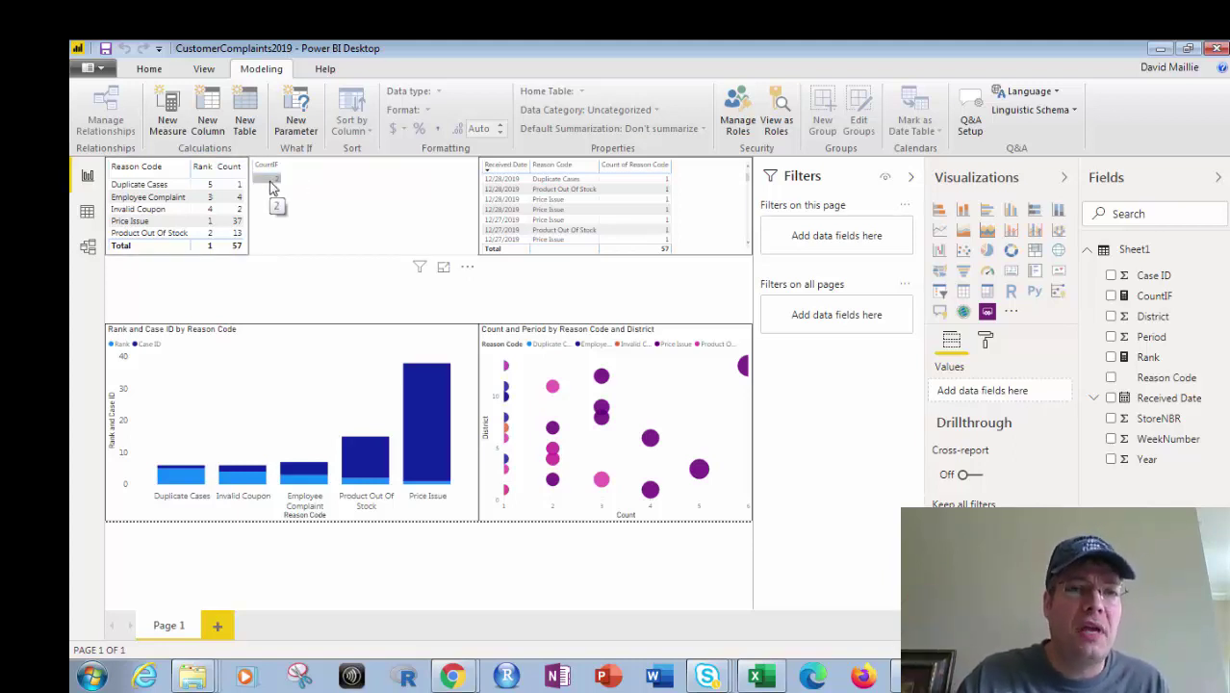
pyautogui.click(1169, 300)
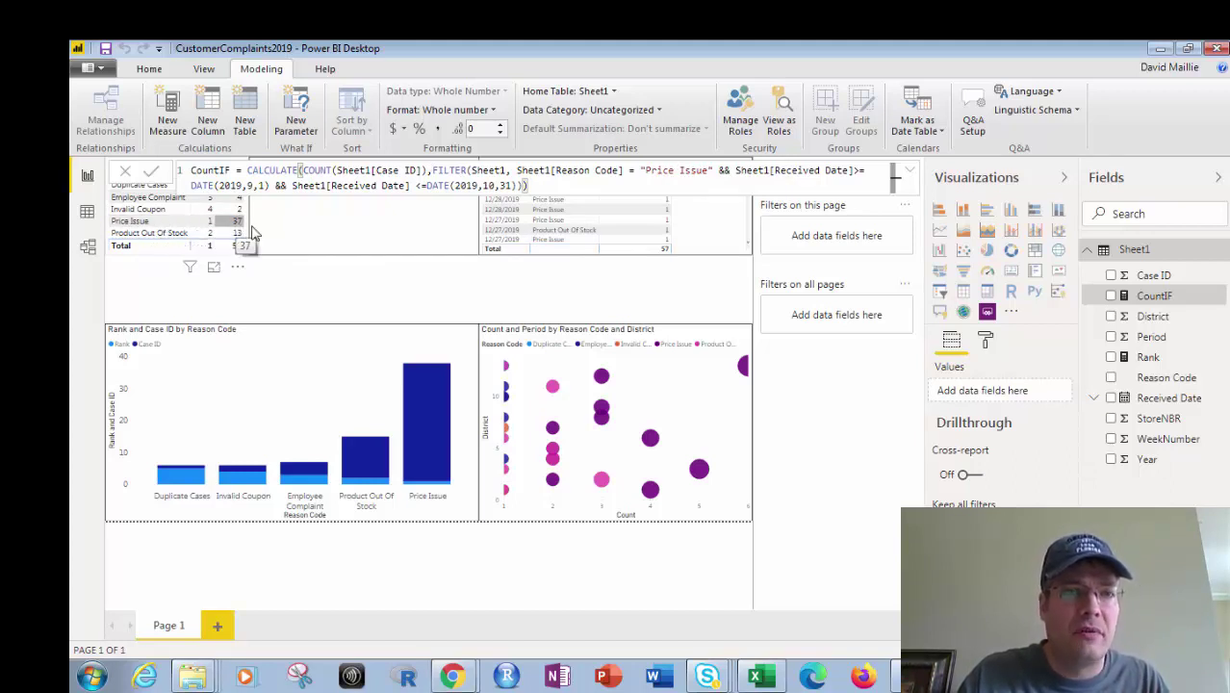
pyautogui.click(288, 282)
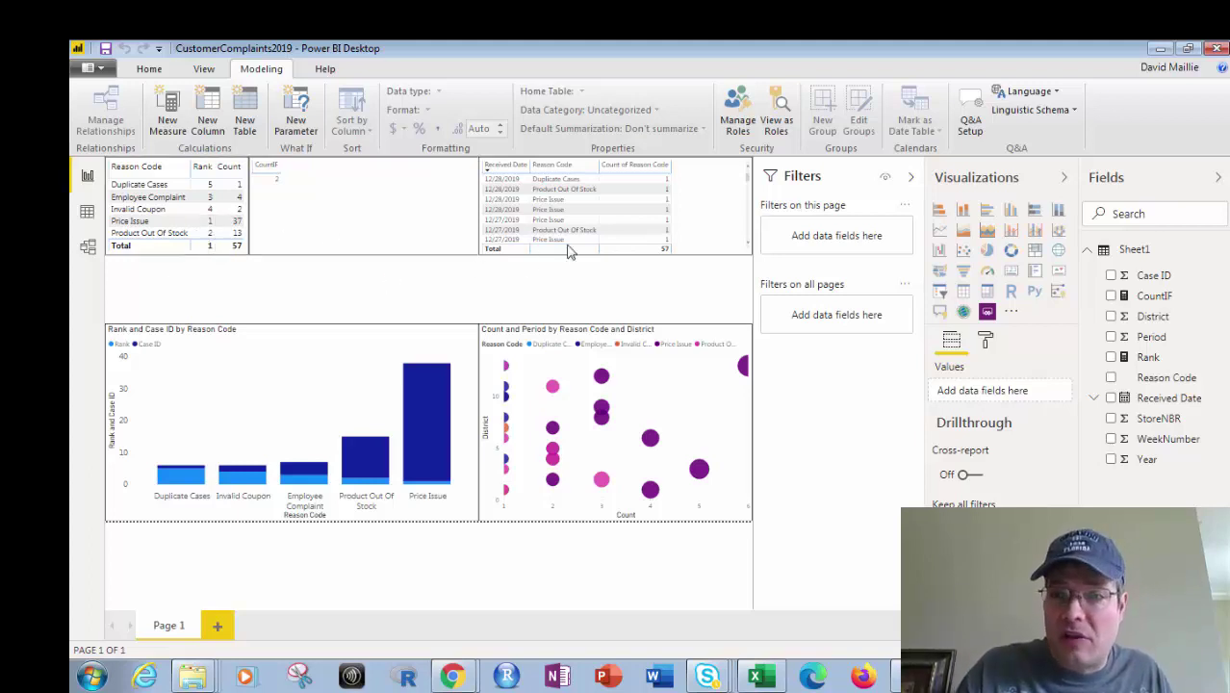
pyautogui.rightClick(1160, 300)
pyautogui.click(1156, 297)
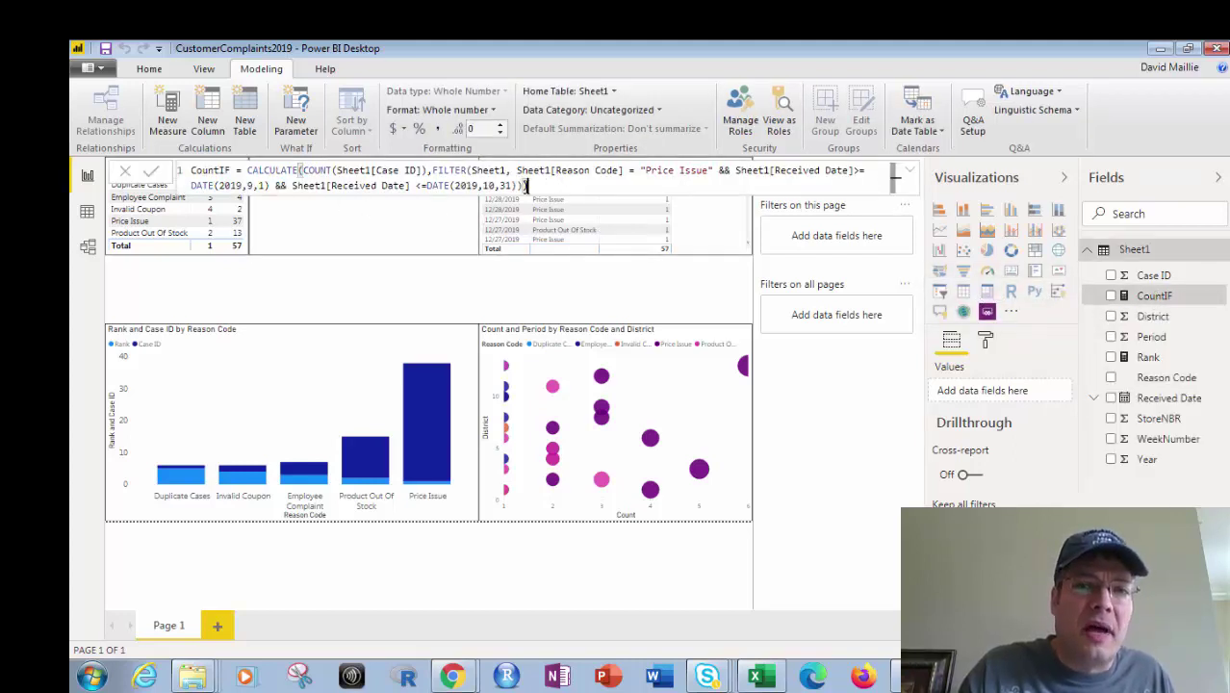
# - Highlight the whole CountIF formula, then just its FILTER argument
pyautogui.moveTo(529, 186); pyautogui.dragTo(192, 169)
pyautogui.click(334, 172)
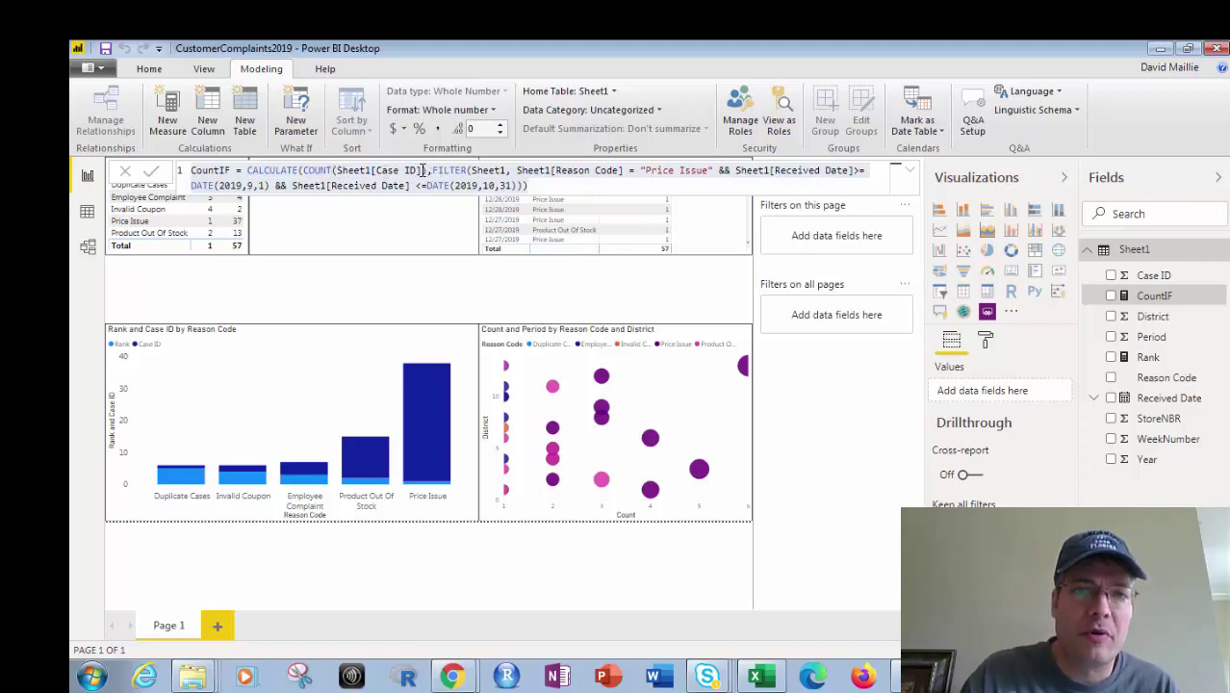
pyautogui.hotkey('ctrl', 'a')
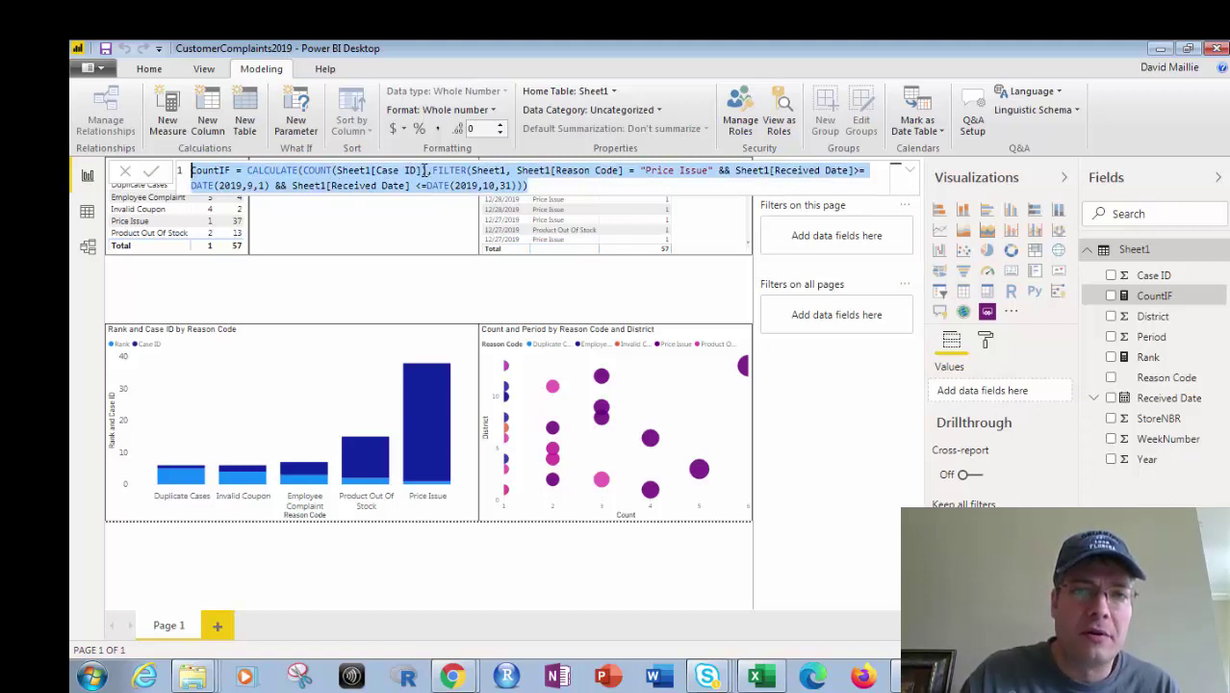
pyautogui.click(438, 170)
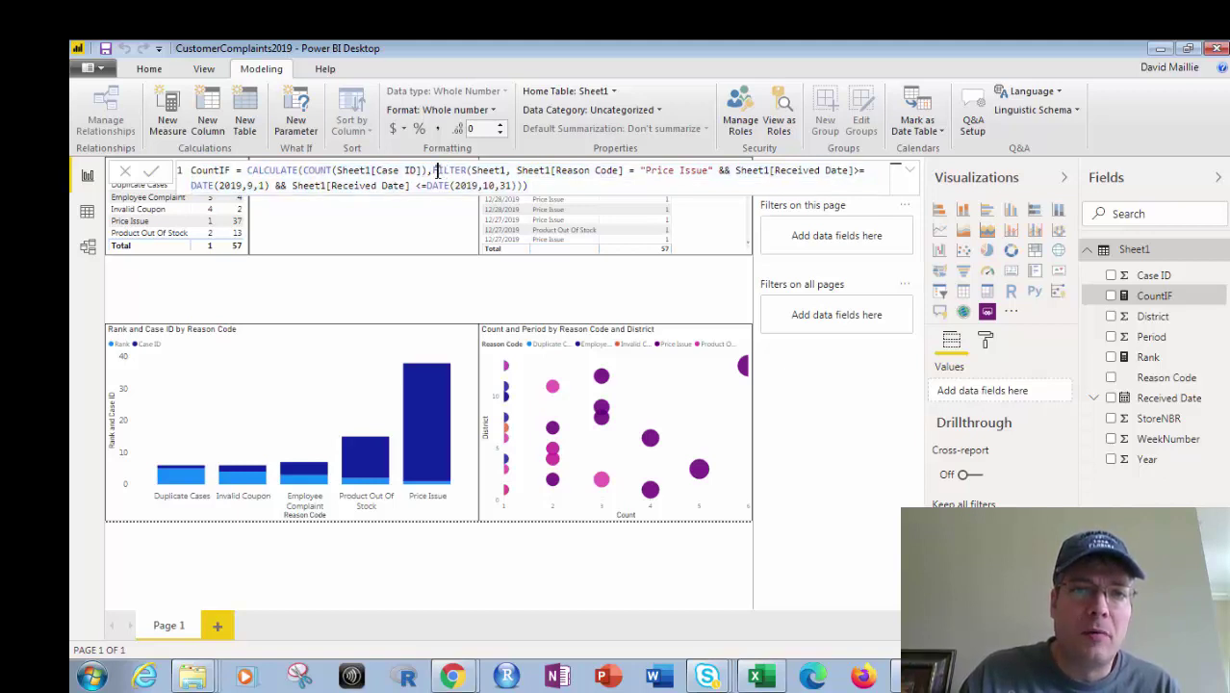
pyautogui.moveTo(432, 171); pyautogui.dragTo(528, 186)
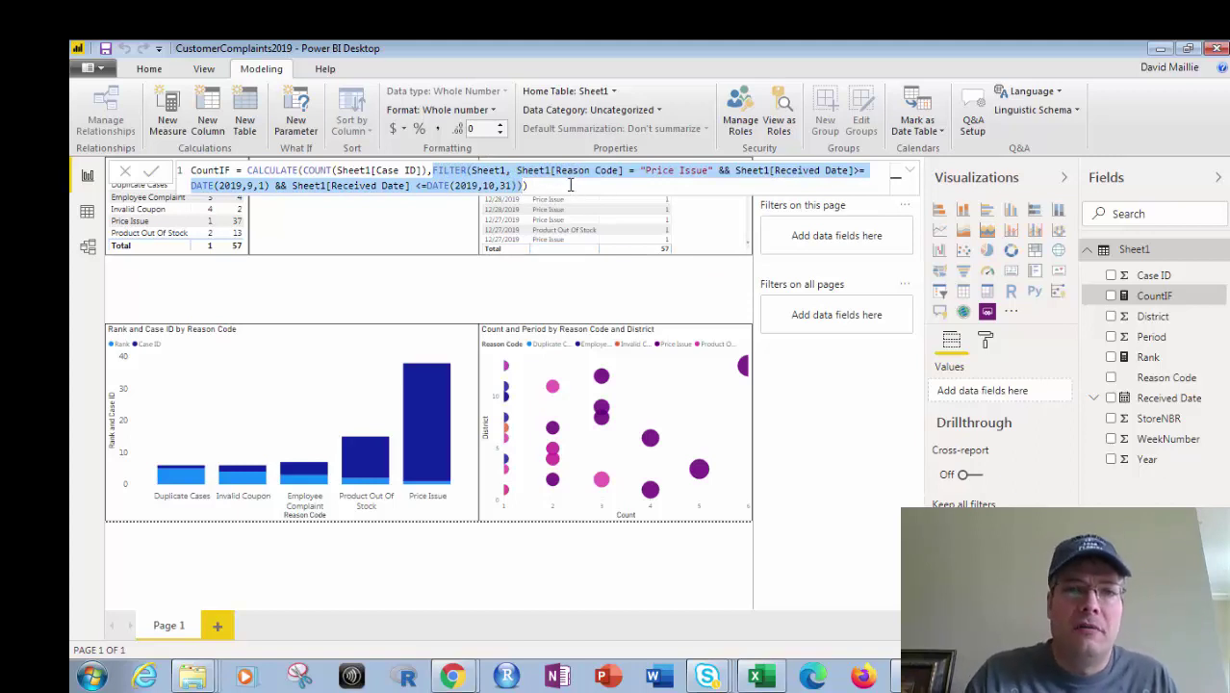
pyautogui.click(490, 171)
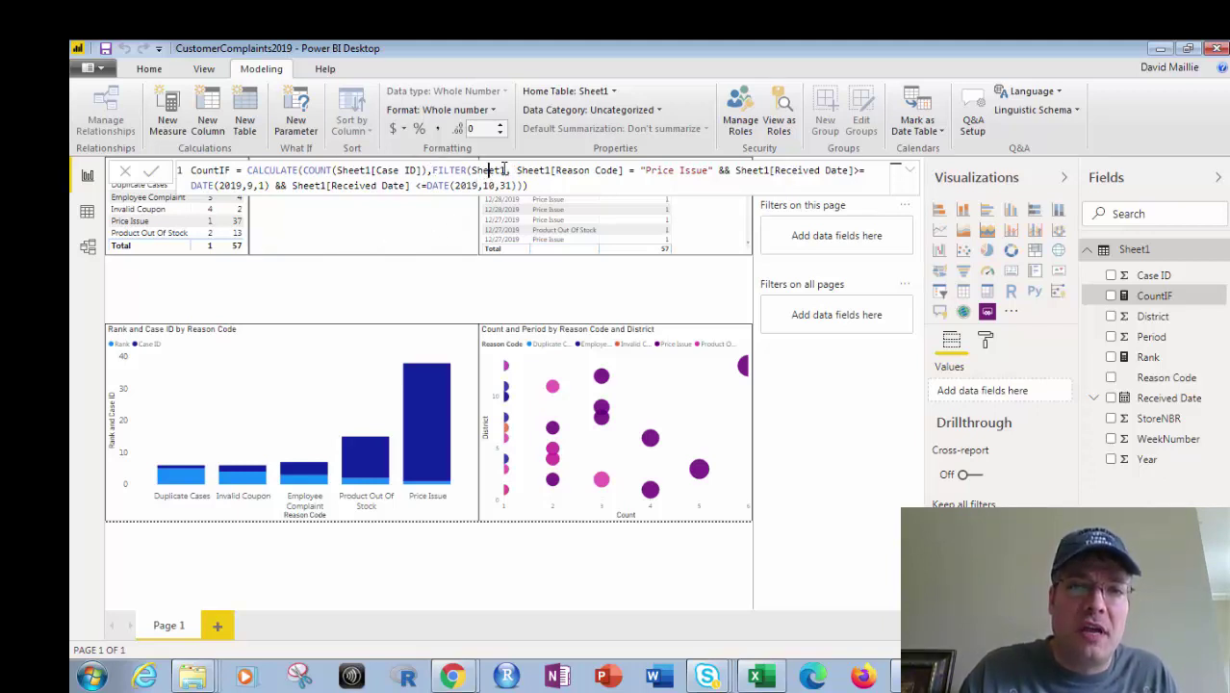
# - Select the Reason Code = "Price Issue" condition and the && following it
pyautogui.moveTo(517, 171)
pyautogui.mouseDown()
pyautogui.moveTo(594, 172)
pyautogui.moveTo(518, 185)
pyautogui.mouseUp()
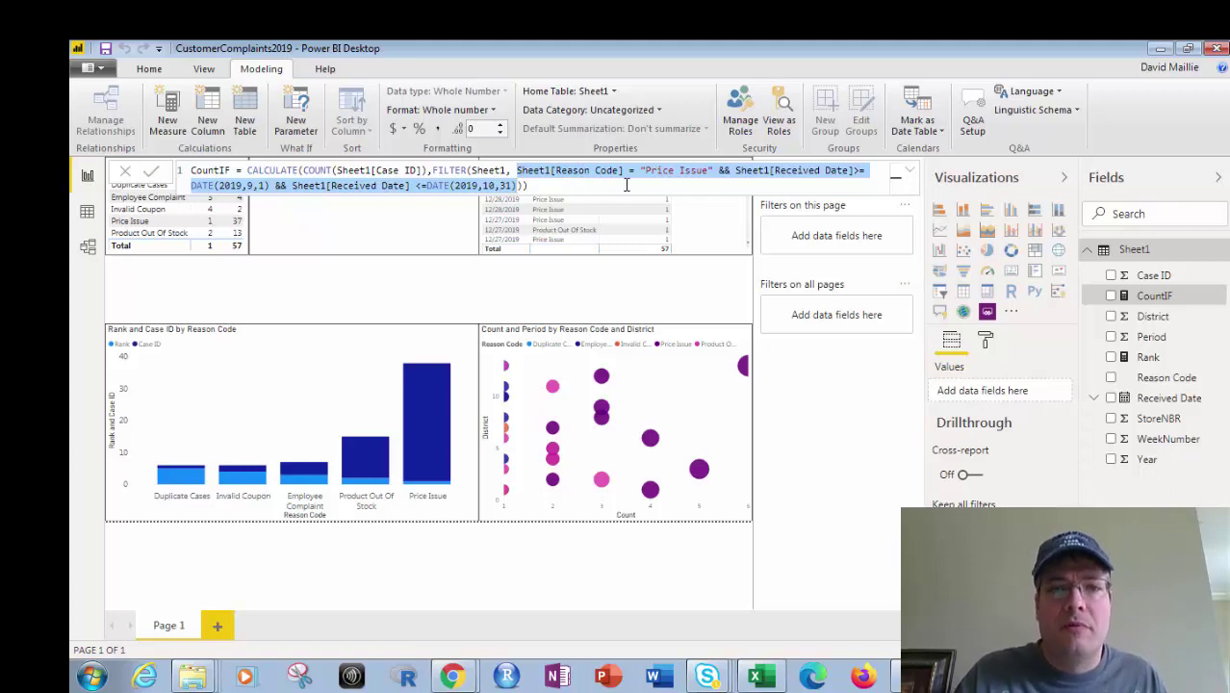
pyautogui.moveTo(713, 170); pyautogui.dragTo(517, 170)
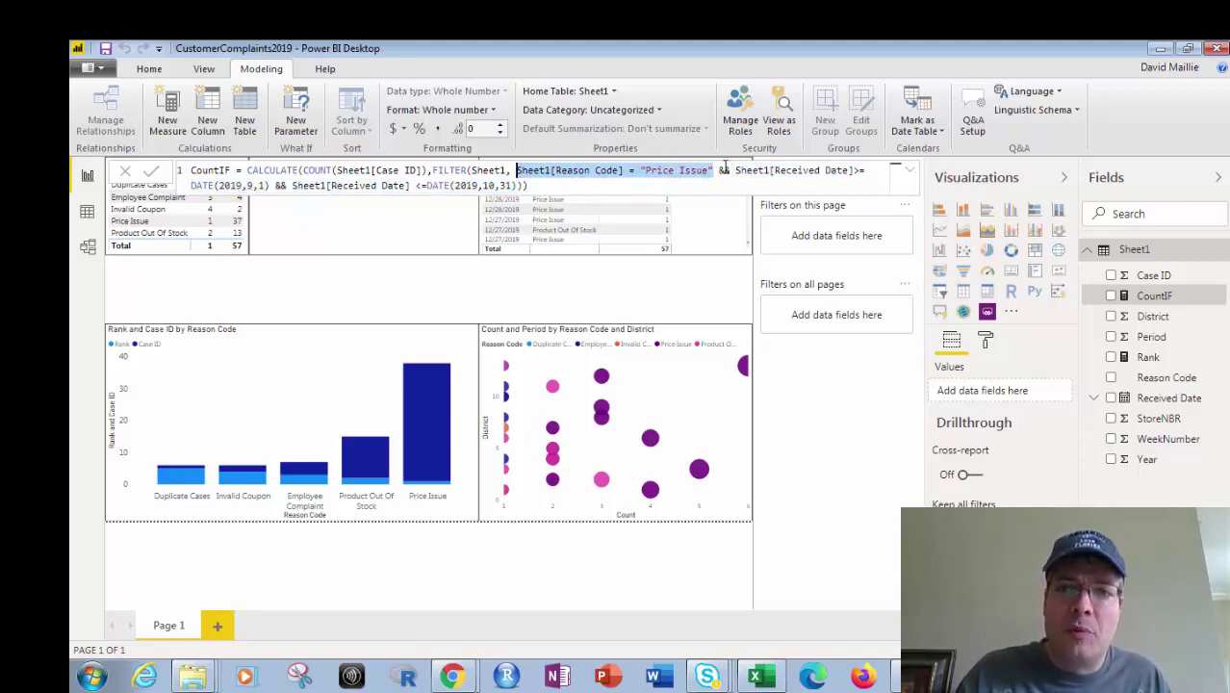
pyautogui.moveTo(717, 170); pyautogui.dragTo(730, 170)
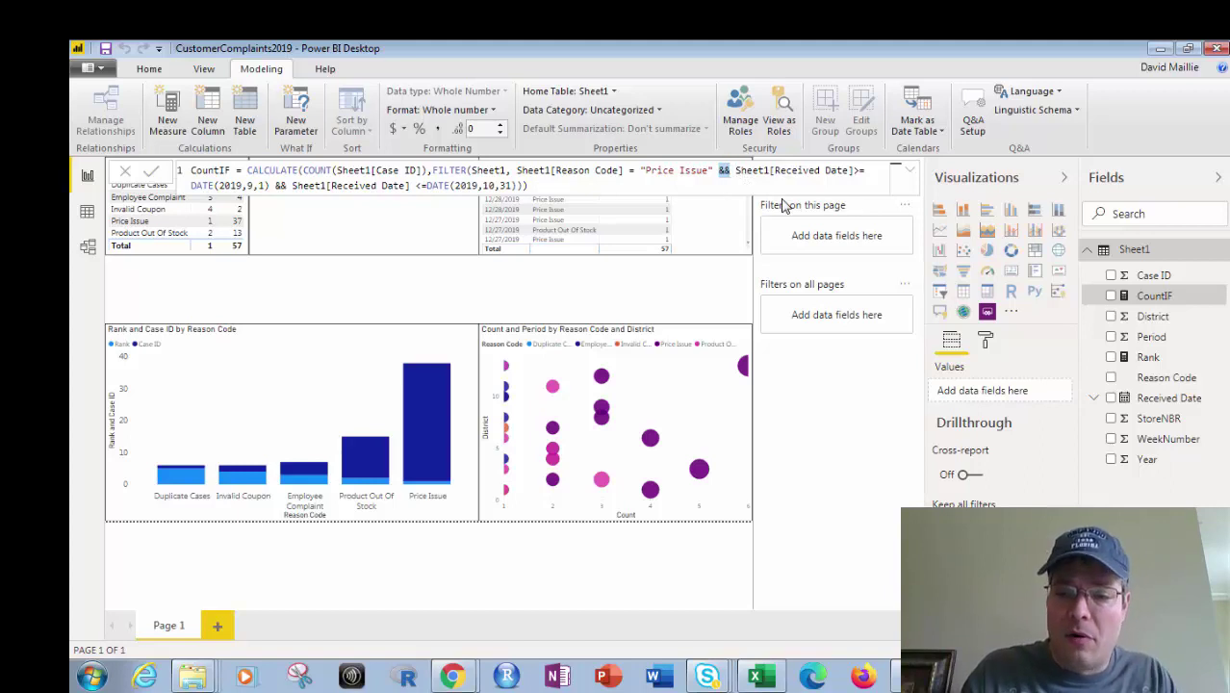
# - Swap the && after "Price Issue" for ||, restore &&, and mark DATE(2019,9,1)
pyautogui.press('BackSpace')
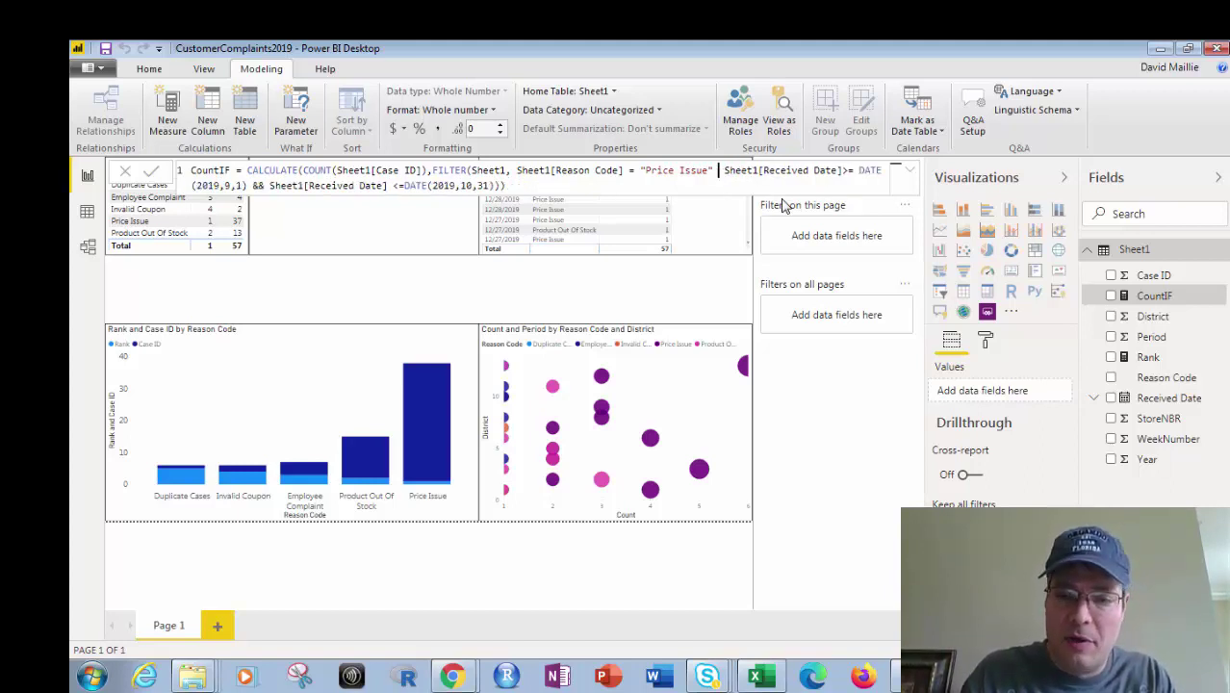
pyautogui.write('||')
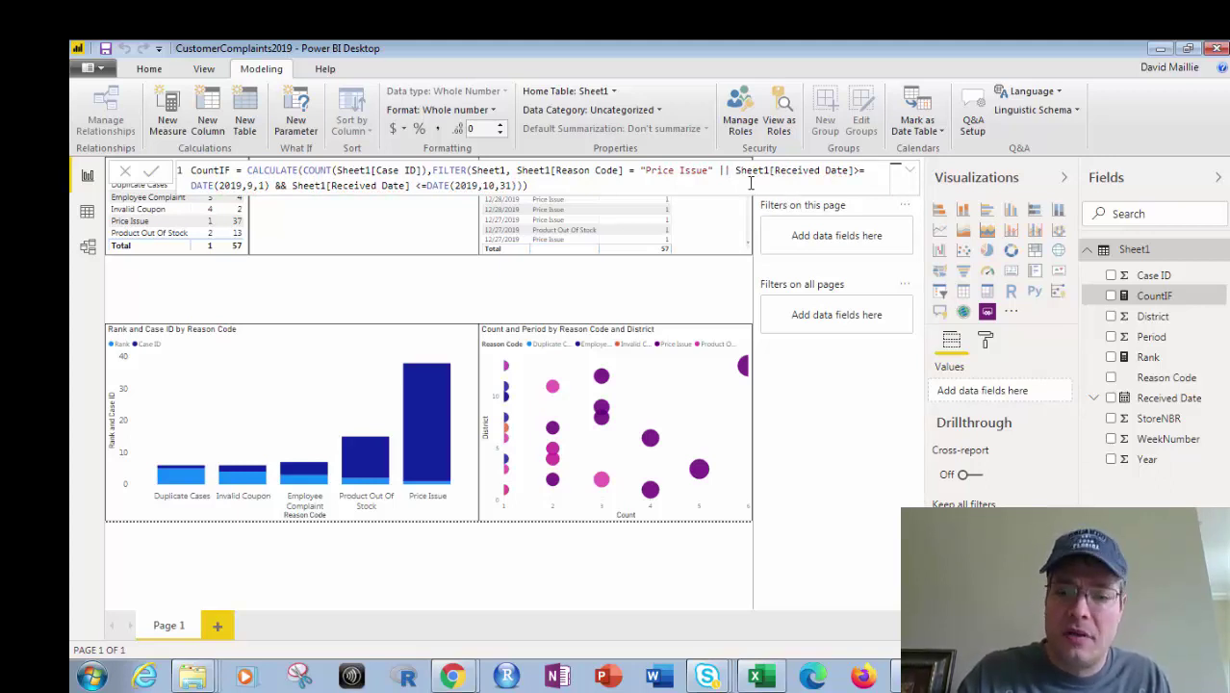
pyautogui.press('BackSpace')
pyautogui.press('BackSpace')
pyautogui.write('&&')
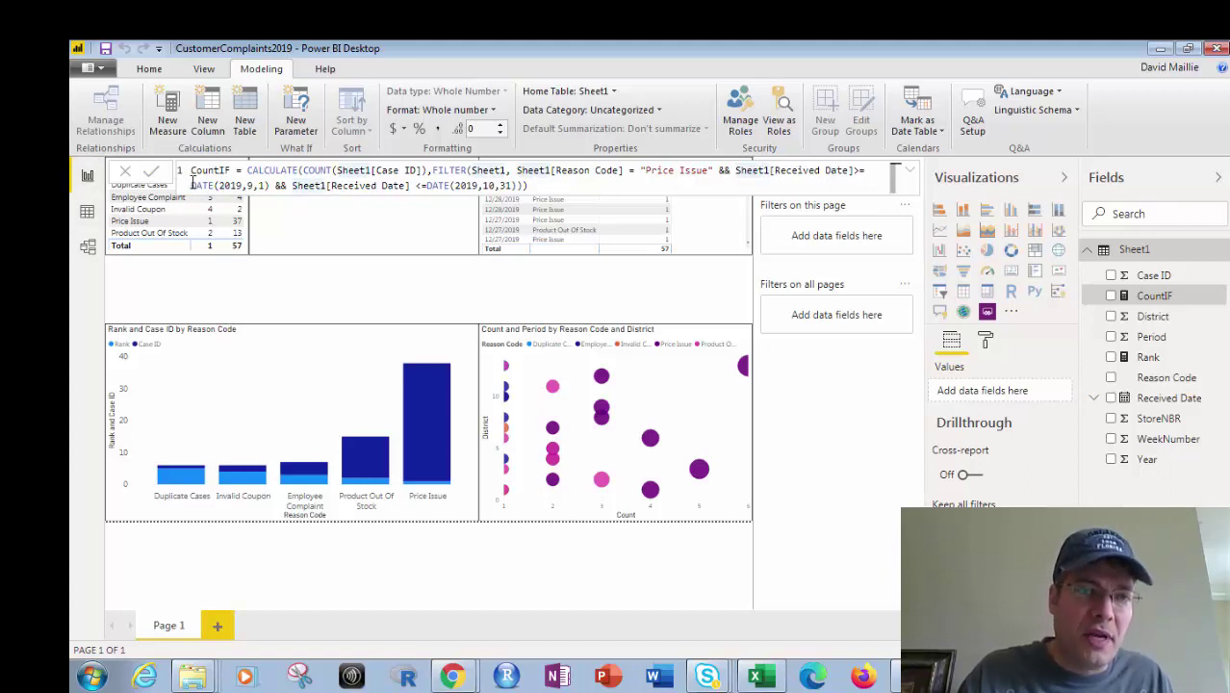
pyautogui.moveTo(192, 183); pyautogui.dragTo(270, 185)
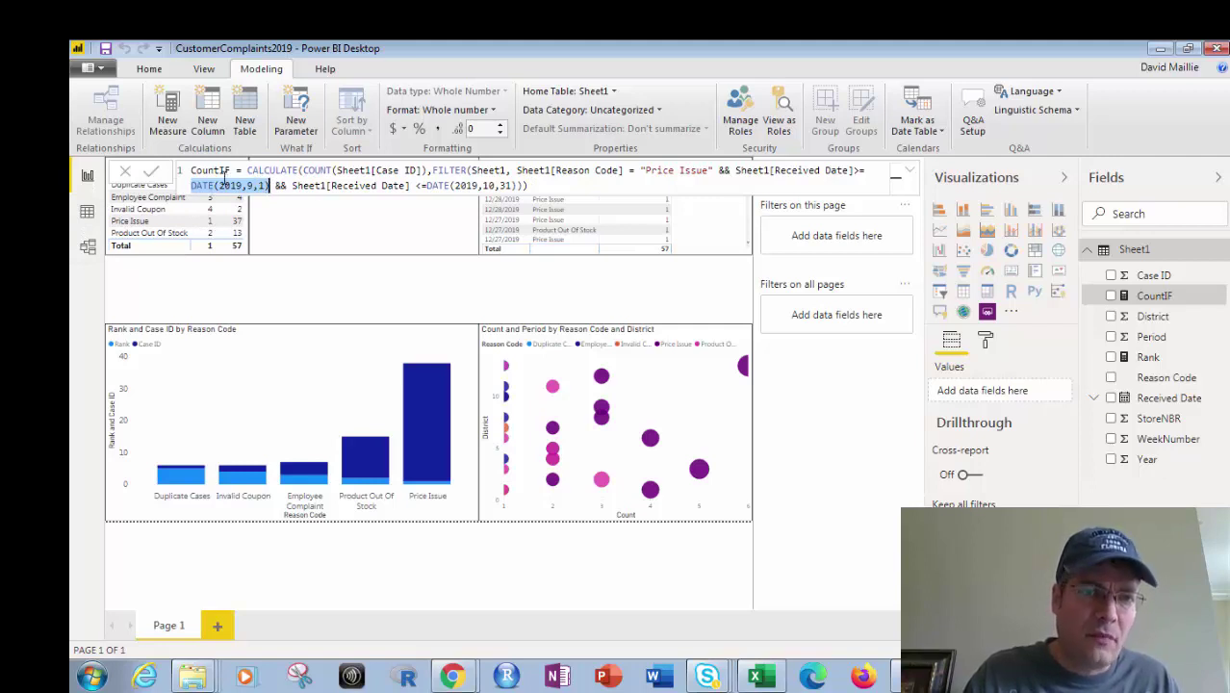
pyautogui.click(295, 186)
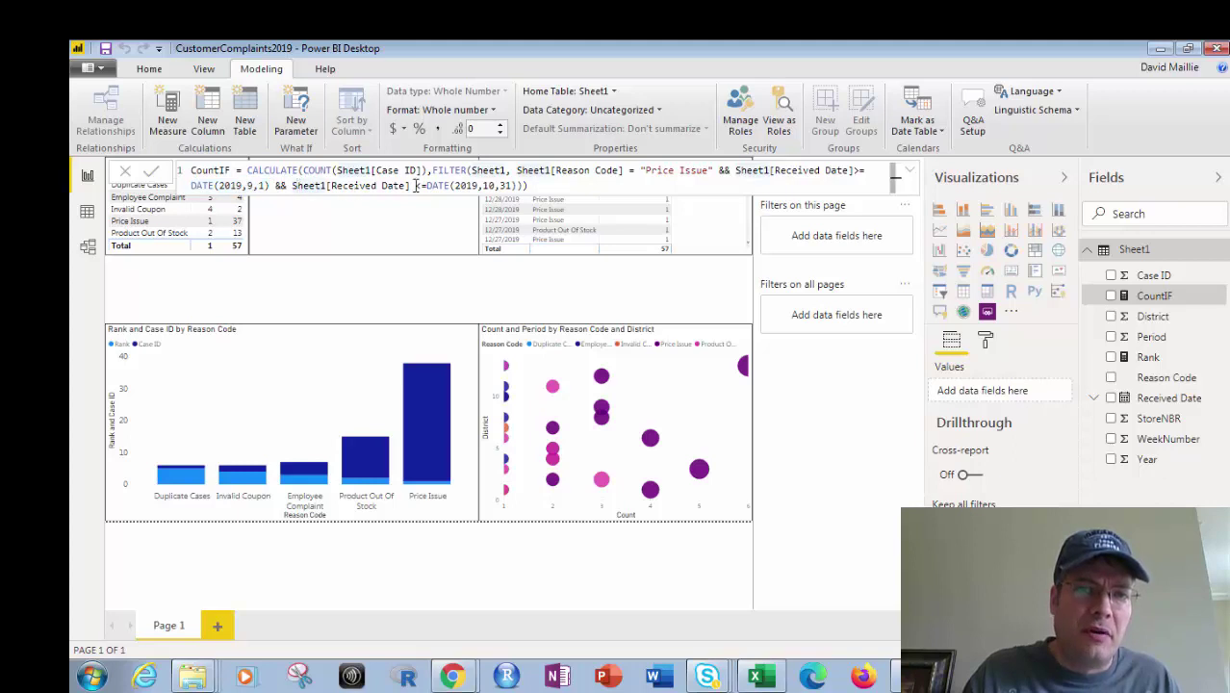
pyautogui.moveTo(426, 186)
pyautogui.mouseDown()
pyautogui.moveTo(536, 186)
pyautogui.moveTo(427, 186)
pyautogui.moveTo(432, 171)
pyautogui.mouseUp()
pyautogui.click(535, 186)
pyautogui.click(669, 171)
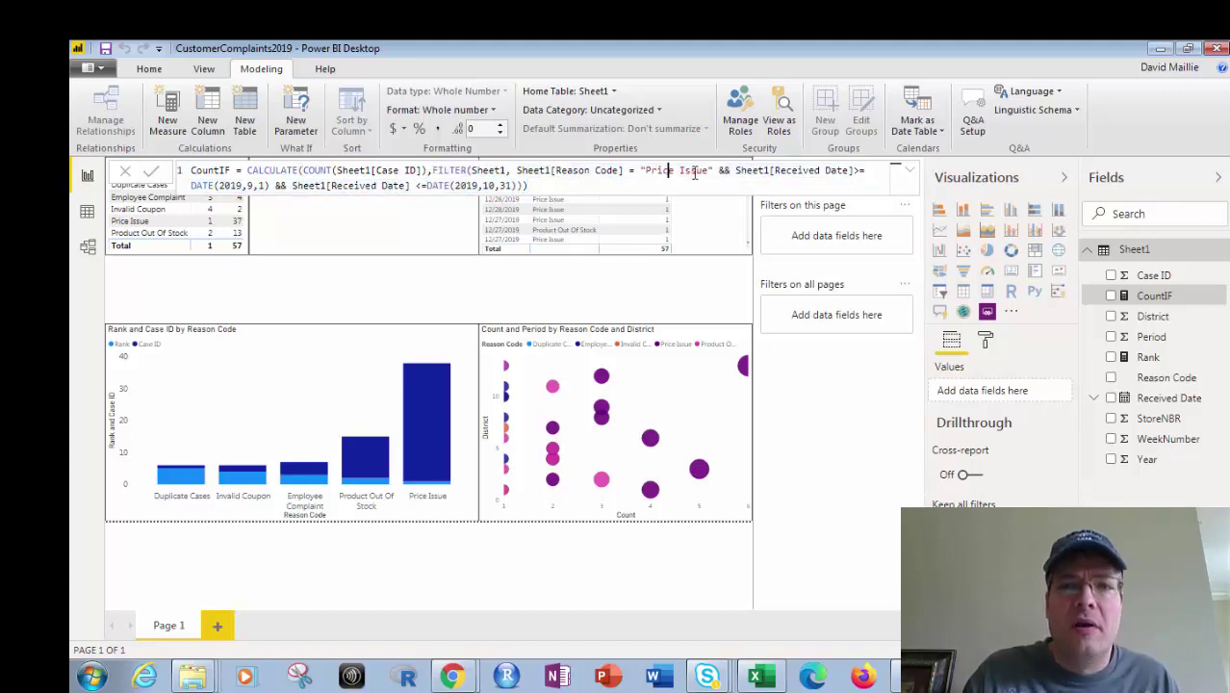
pyautogui.moveTo(713, 171); pyautogui.dragTo(640, 172)
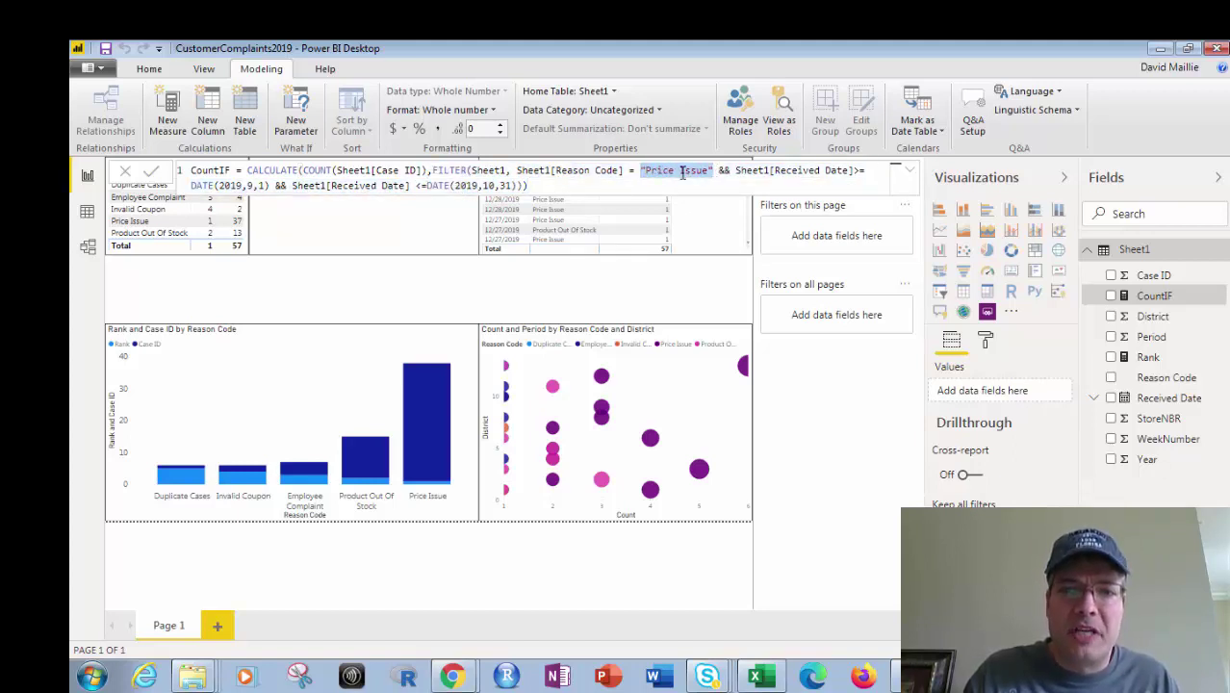
pyautogui.click(733, 170)
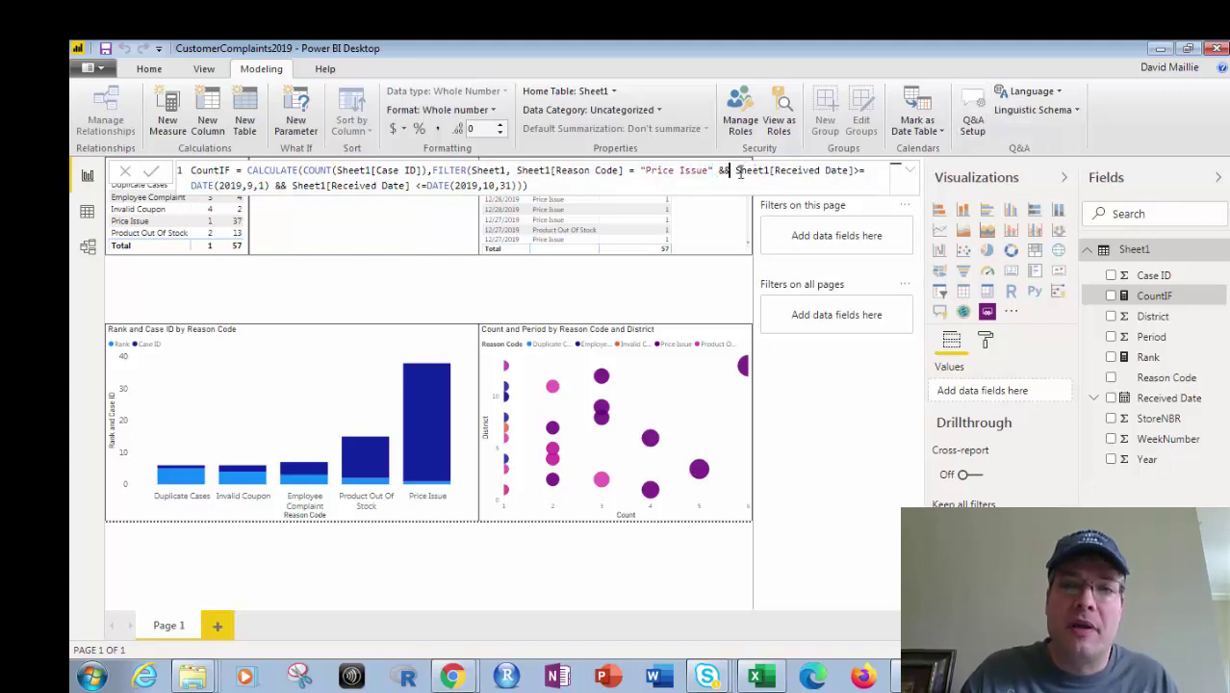
pyautogui.keyDown('shift'); pyautogui.click(587, 179); pyautogui.keyUp('shift')
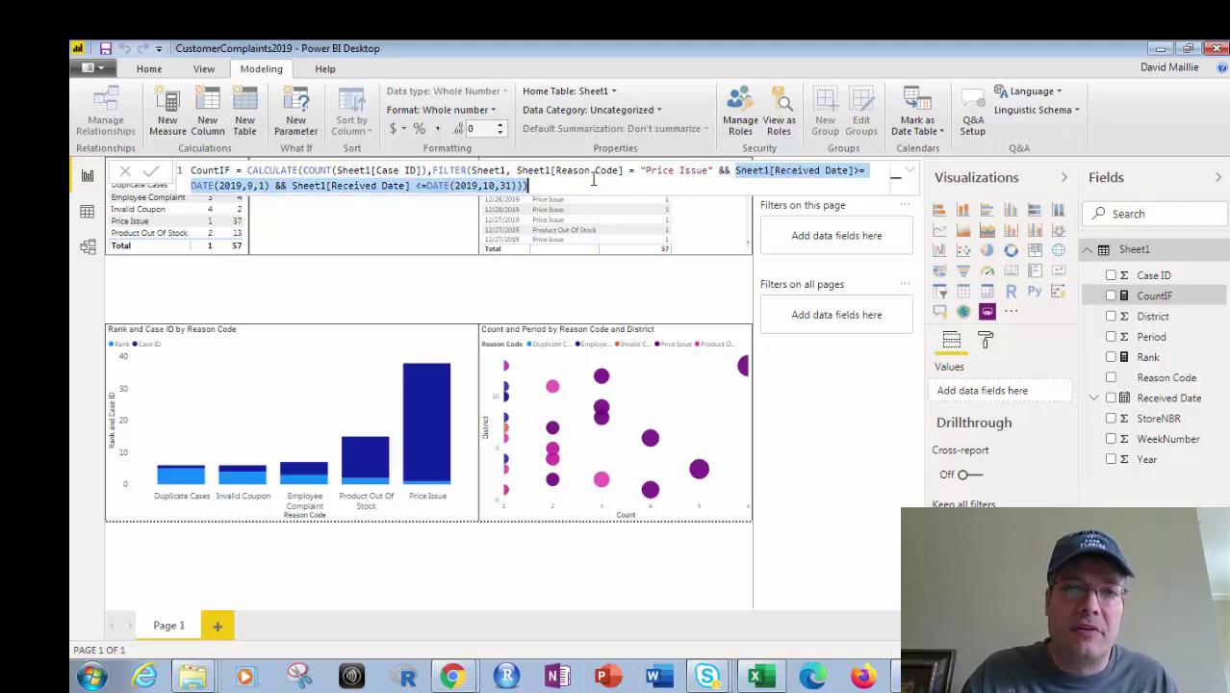
pyautogui.click(627, 187)
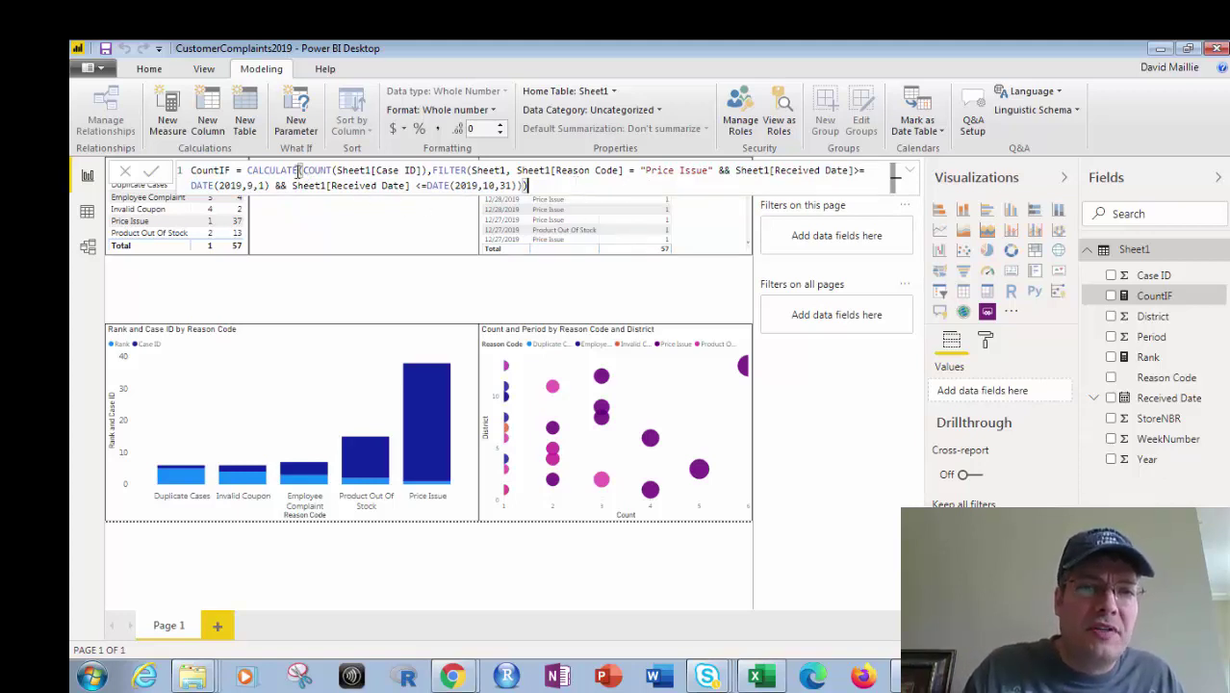
pyautogui.moveTo(303, 171); pyautogui.dragTo(331, 172)
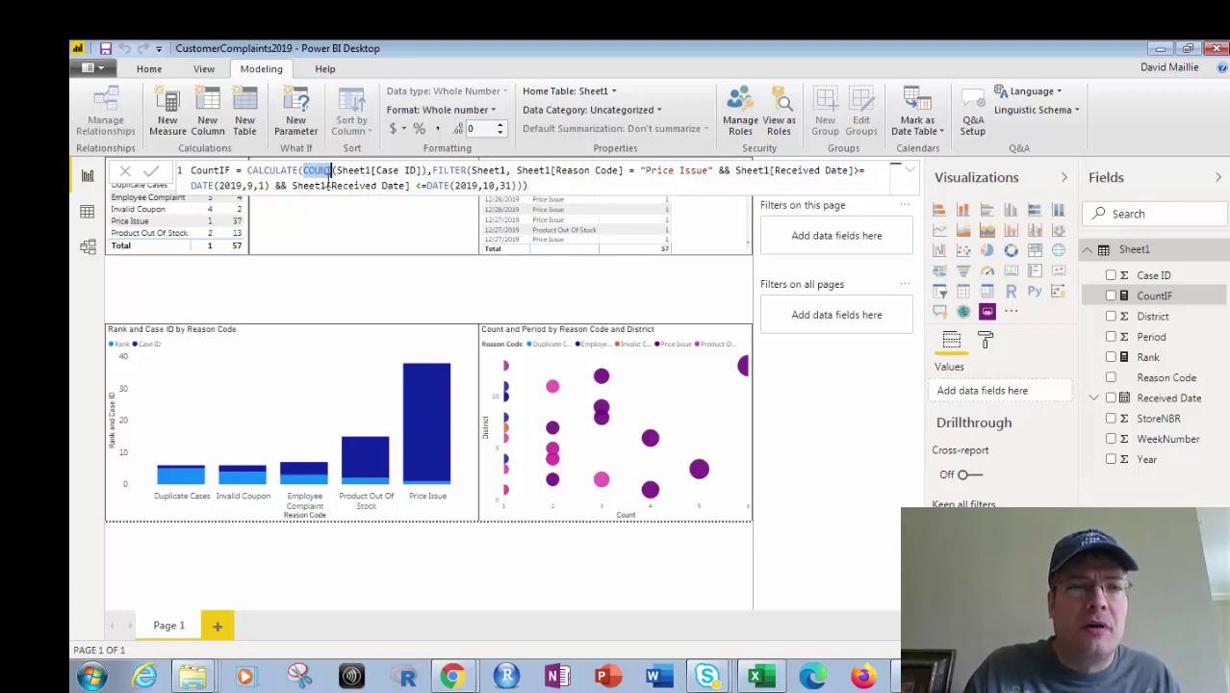
pyautogui.click(570, 184)
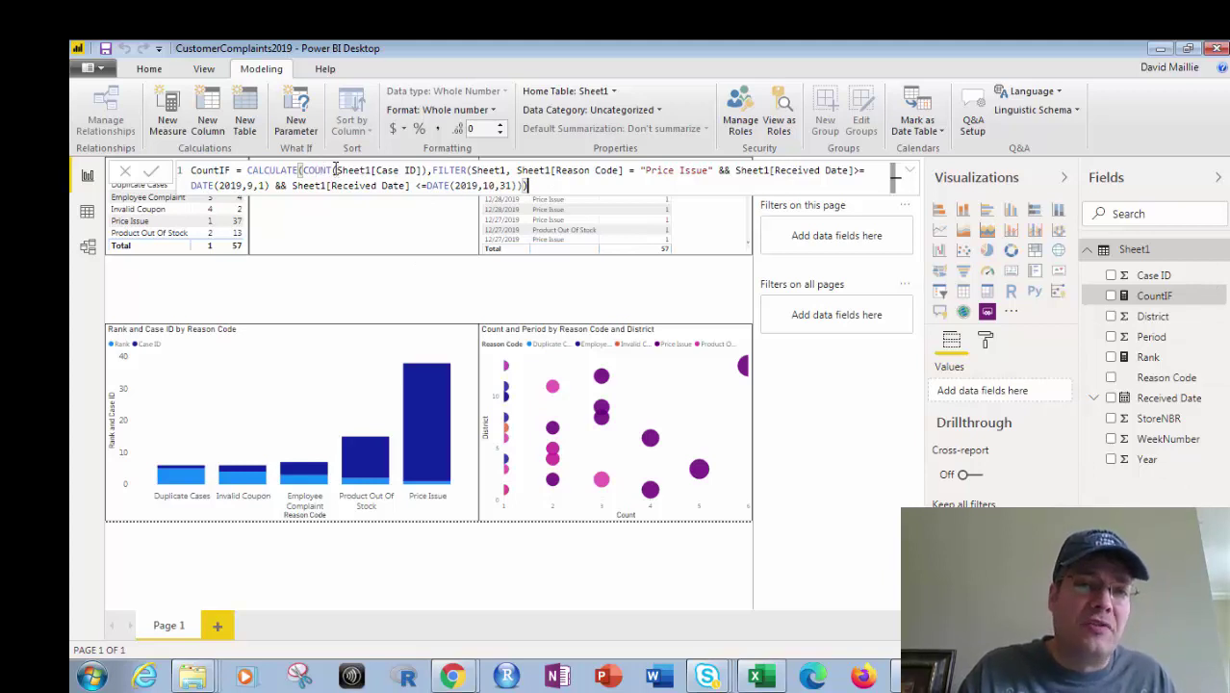
pyautogui.moveTo(333, 171); pyautogui.dragTo(303, 171)
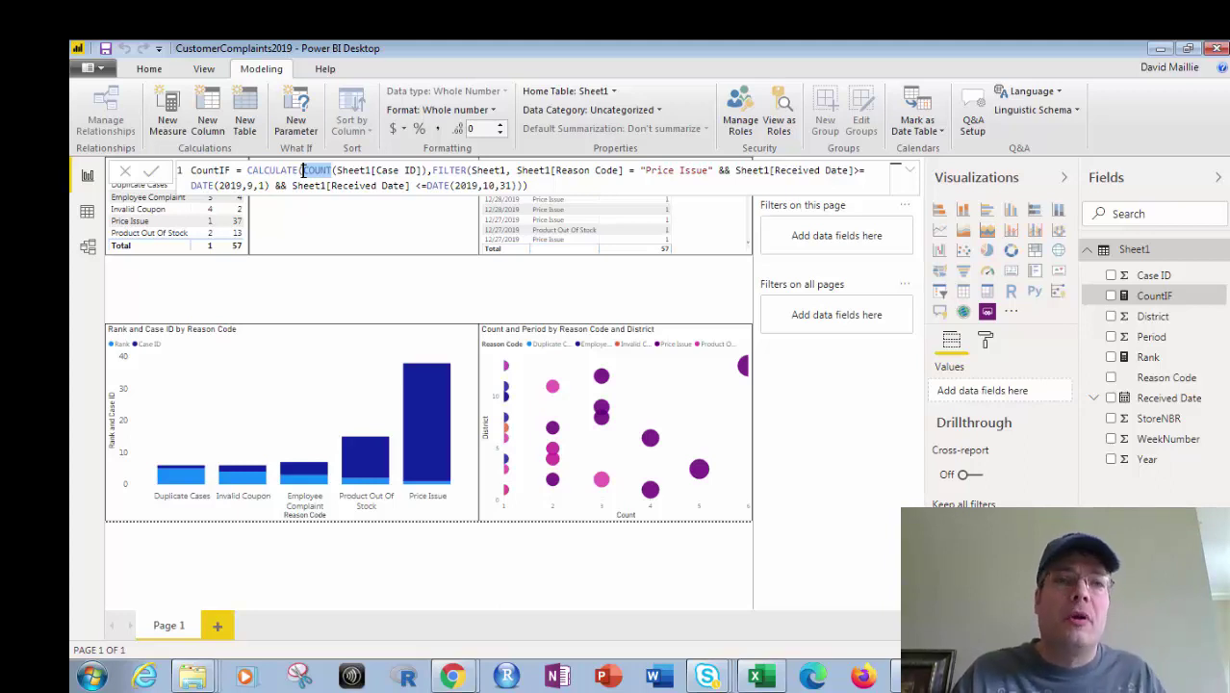
pyautogui.click(527, 186)
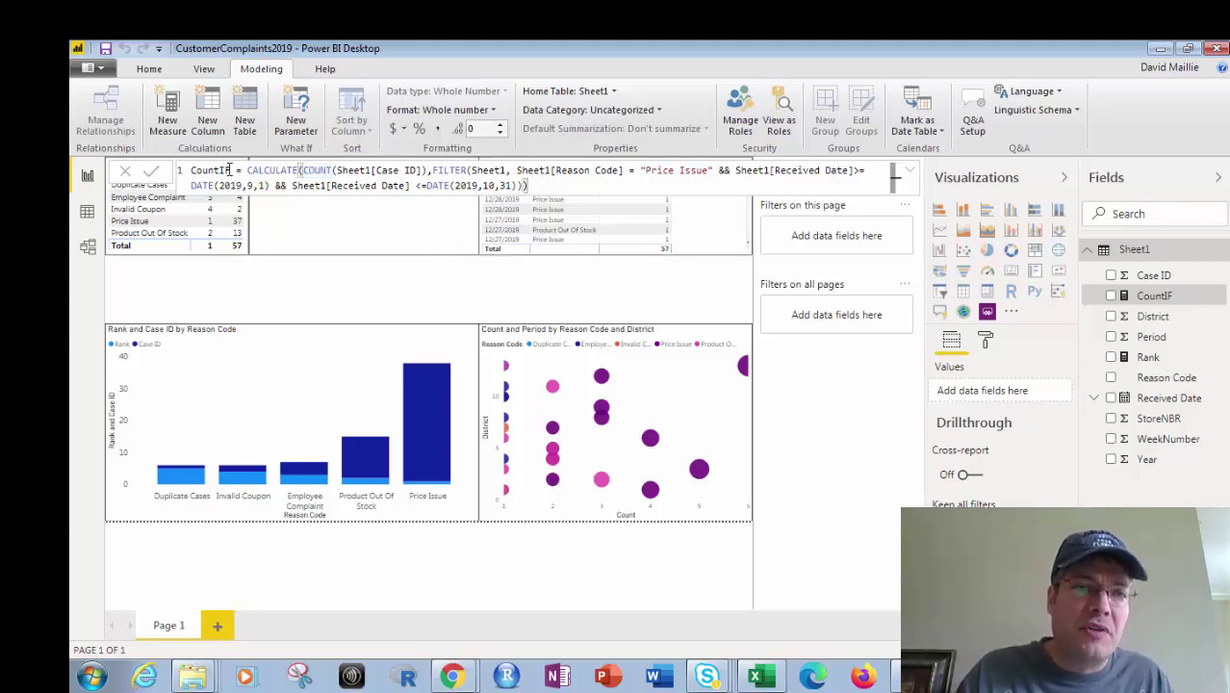
pyautogui.moveTo(234, 171); pyautogui.dragTo(190, 172)
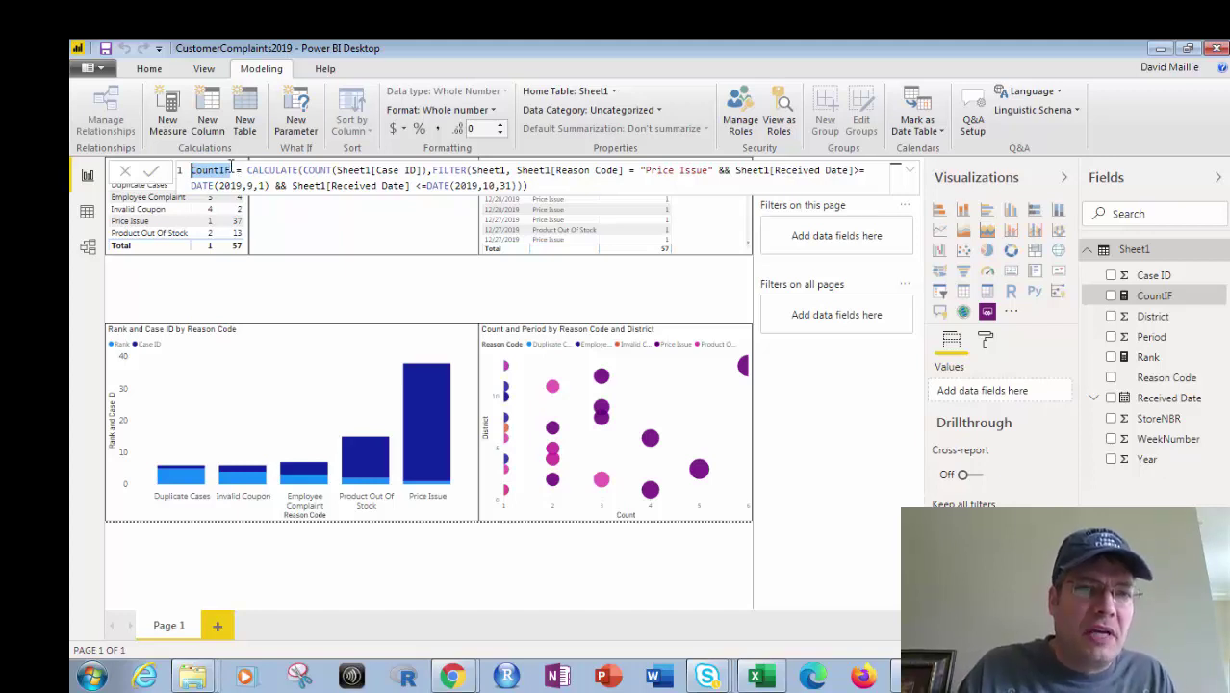
pyautogui.click(230, 171)
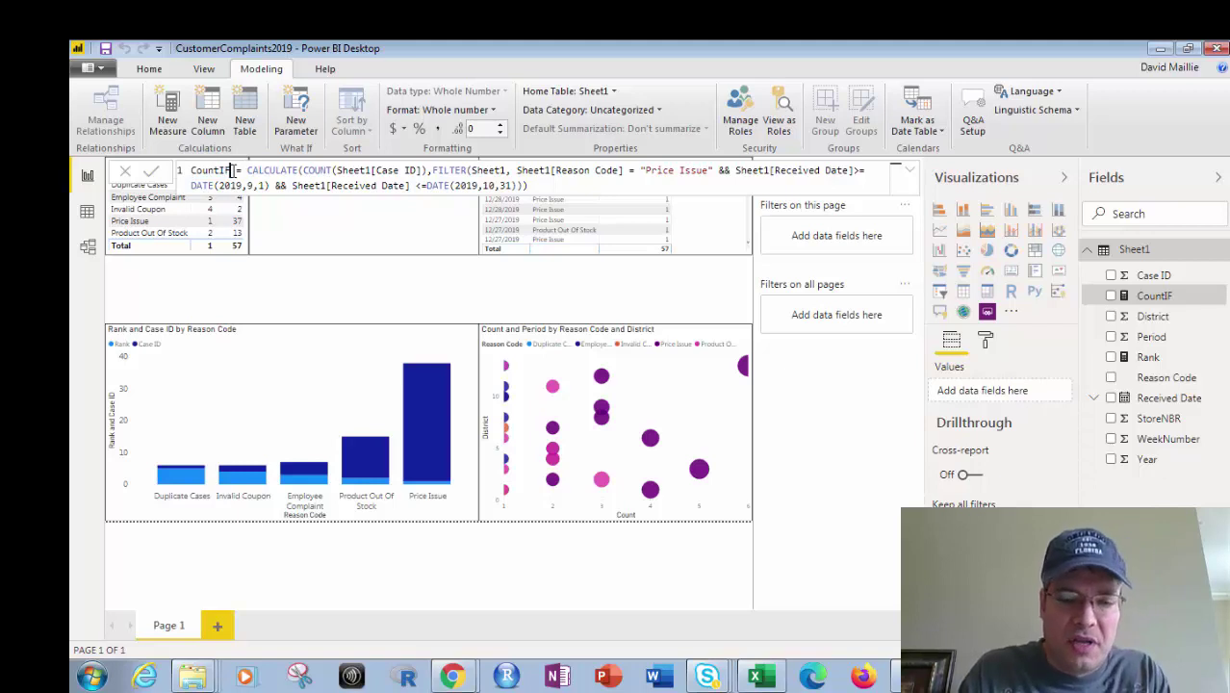
pyautogui.write('Reason')
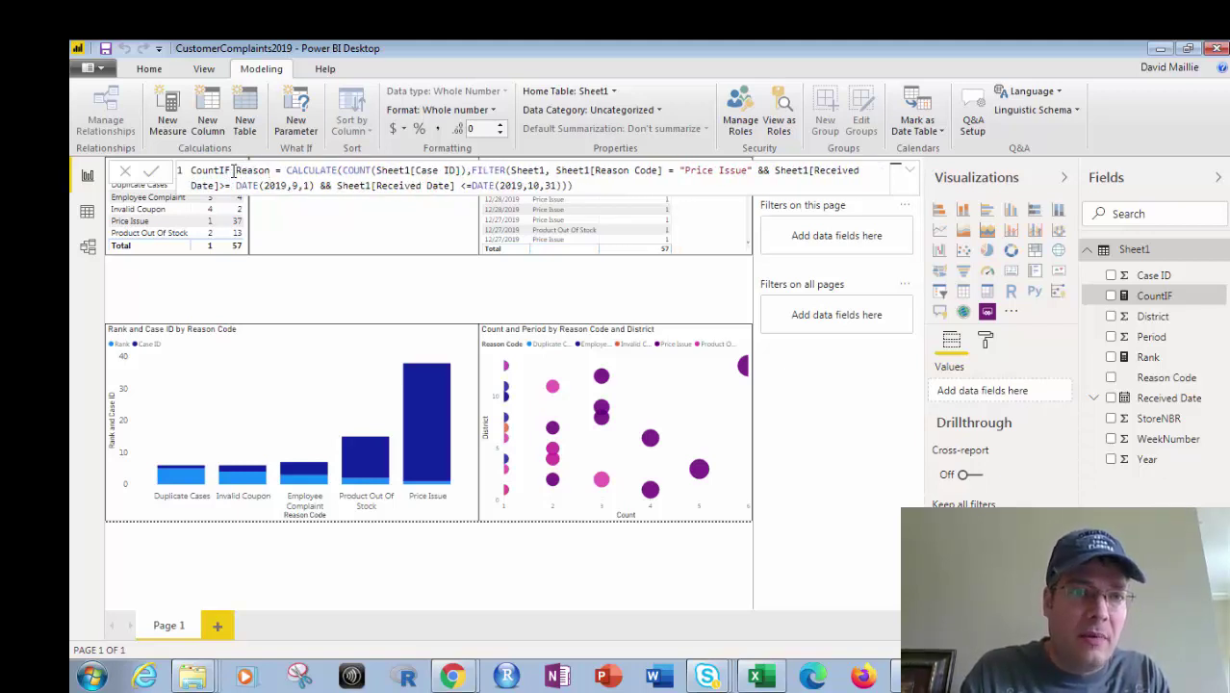
pyautogui.write(' Codes ')
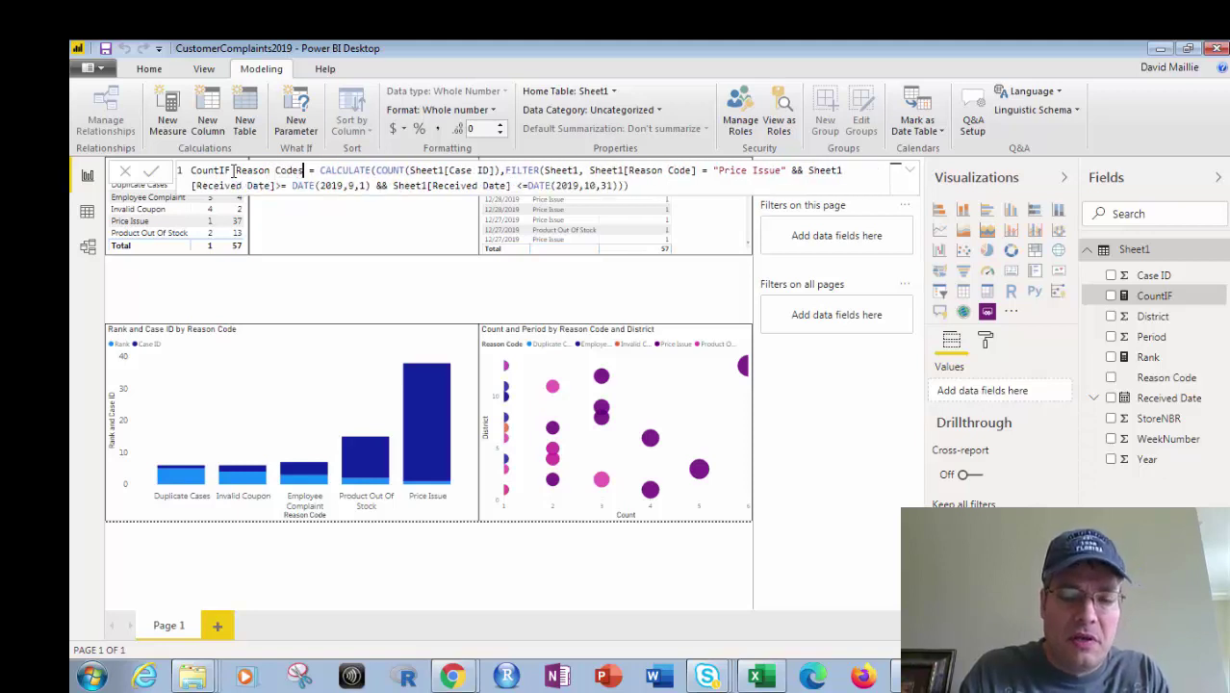
pyautogui.write('in')
pyautogui.press('BackSpace')
pyautogui.press('BackSpace')
pyautogui.press('BackSpace')
pyautogui.press('BackSpace')
pyautogui.press('BackSpace')
pyautogui.press('BackSpace')
pyautogui.press('BackSpace')
pyautogui.press('BackSpace')
pyautogui.press('BackSpace')
pyautogui.press('BackSpace')
pyautogui.press('BackSpace')
pyautogui.press('BackSpace')
pyautogui.press('BackSpace')
pyautogui.press('BackSpace')
pyautogui.press('BackSpace')
pyautogui.press('BackSpace')
pyautogui.press('BackSpace')
pyautogui.press('BackSpace')
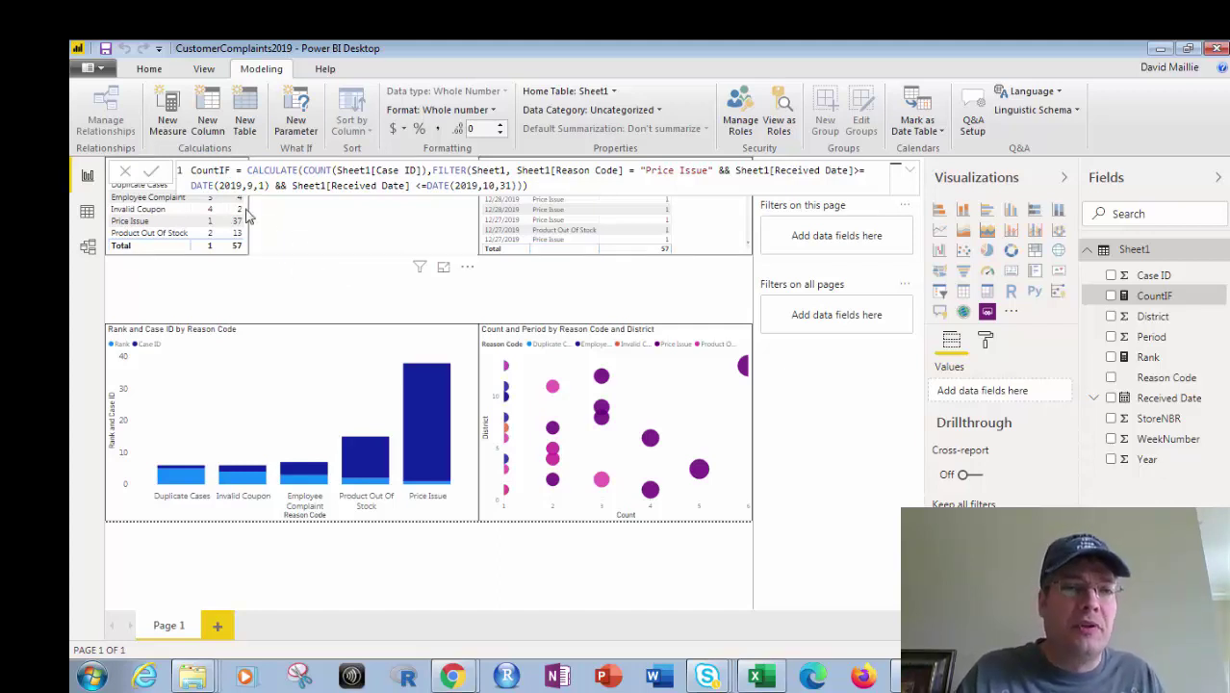
pyautogui.click(300, 285)
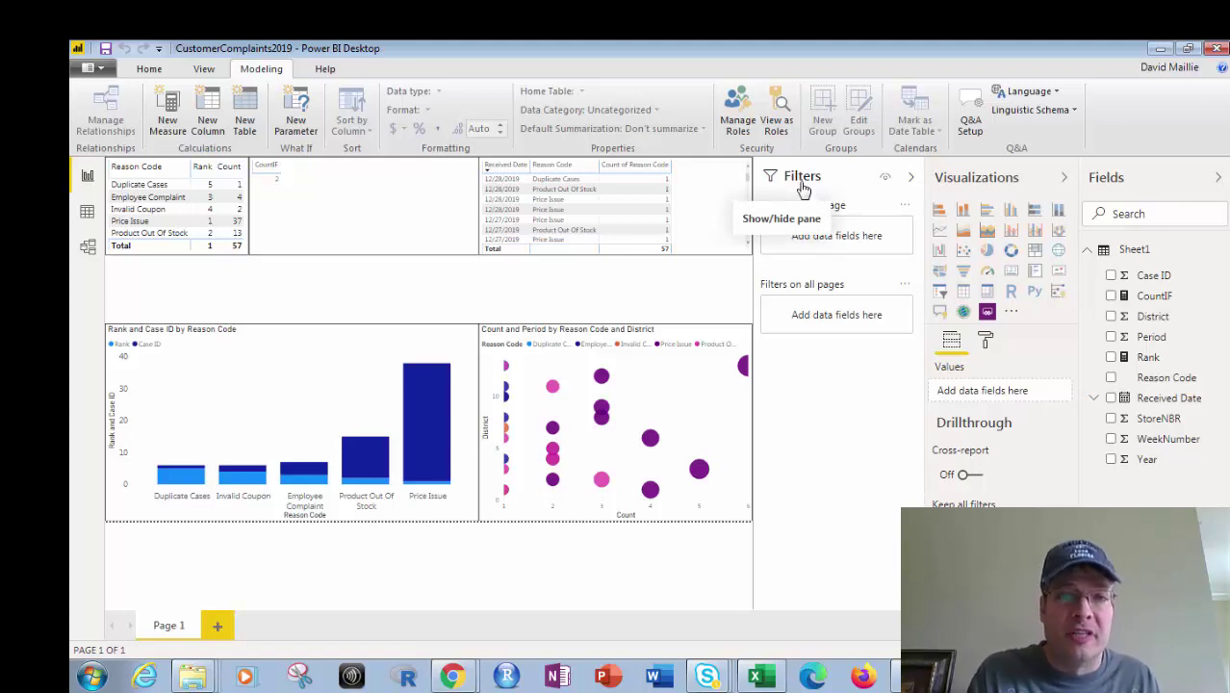
pyautogui.click(1156, 297)
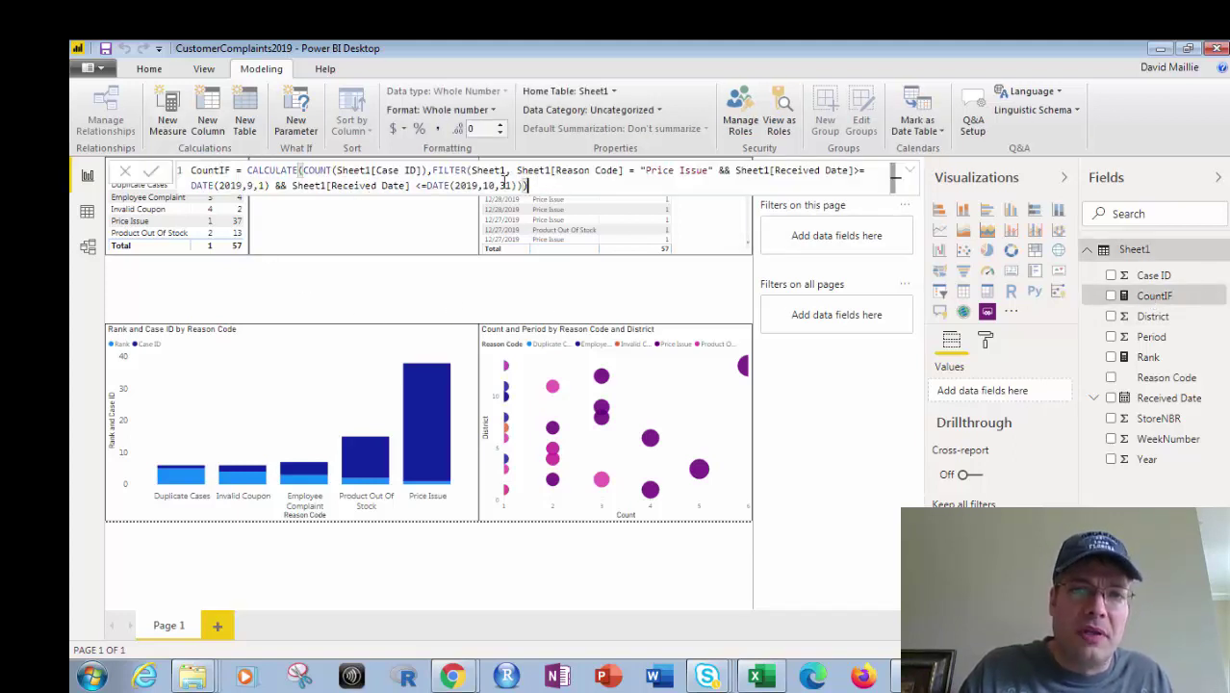
# - Highlight the CALCULATE, COUNT and FILTER functions of the CountIF formula in turn
pyautogui.hotkey('ctrl', 'a')
pyautogui.click(207, 179)
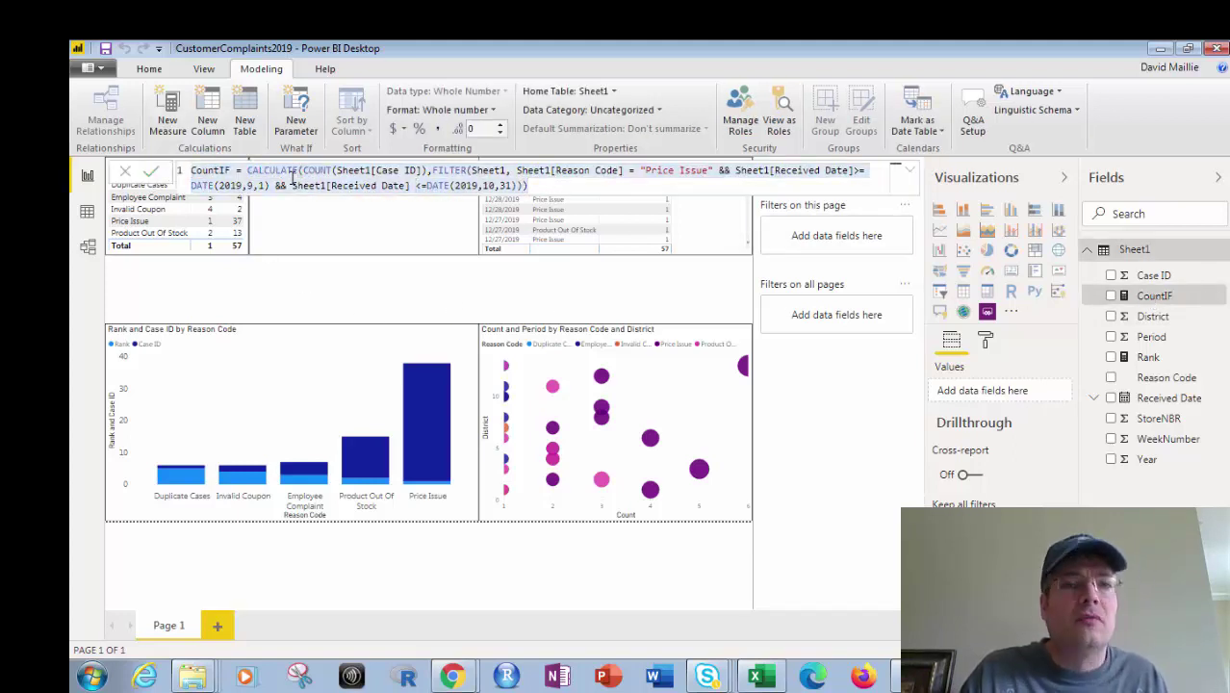
pyautogui.click(327, 172)
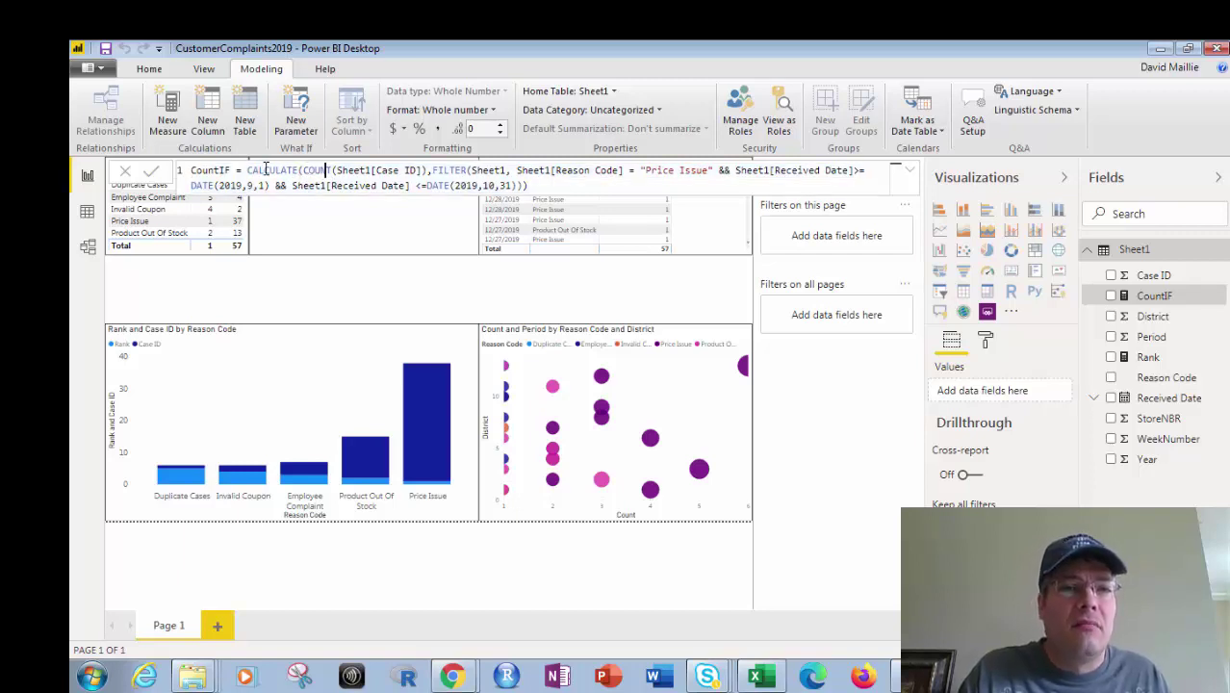
pyautogui.moveTo(248, 171); pyautogui.dragTo(302, 170)
pyautogui.click(301, 171)
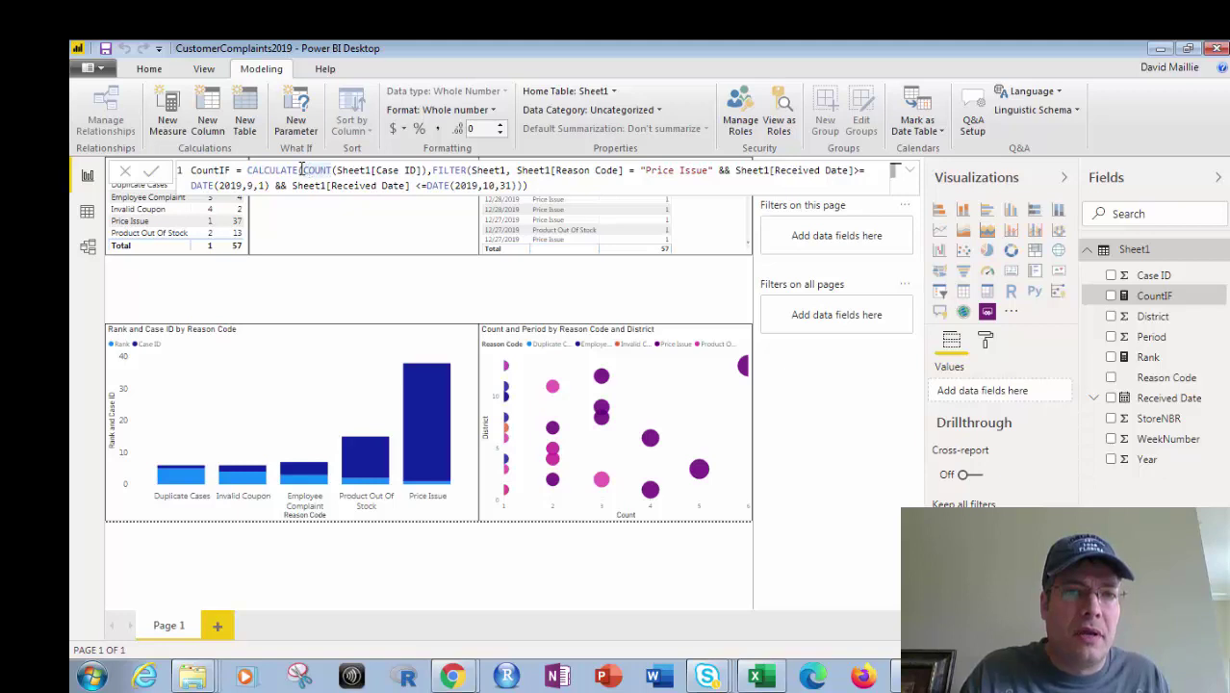
pyautogui.moveTo(302, 170); pyautogui.dragTo(426, 170)
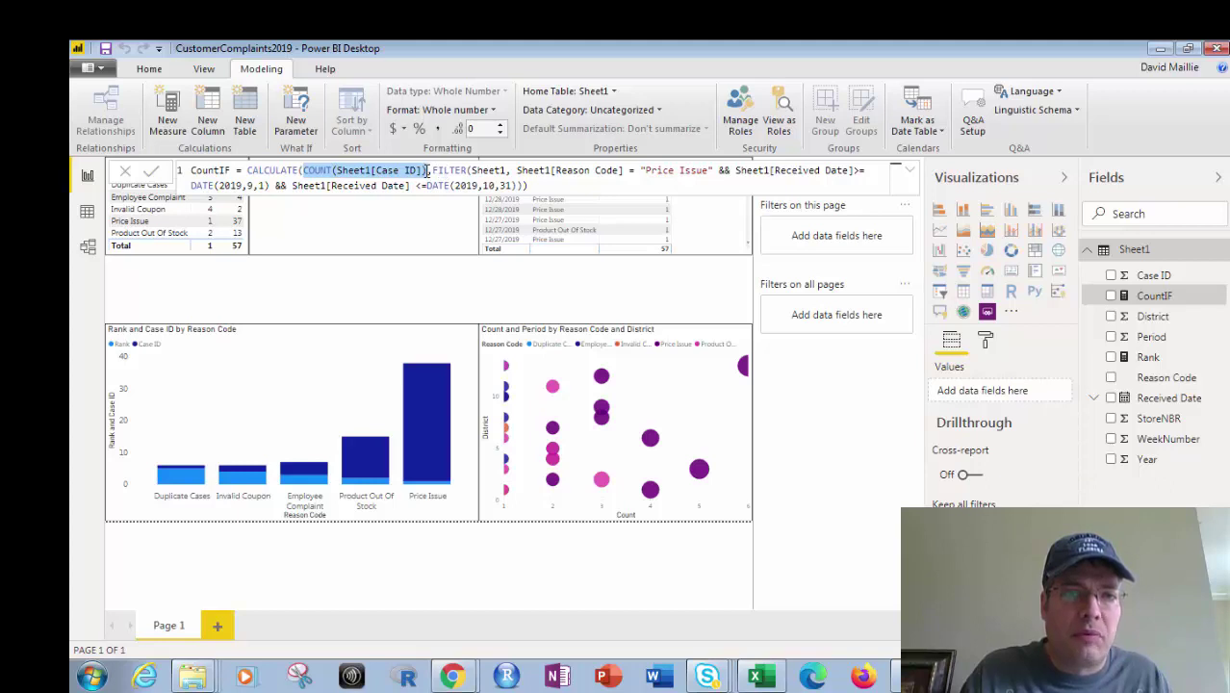
pyautogui.click(429, 170)
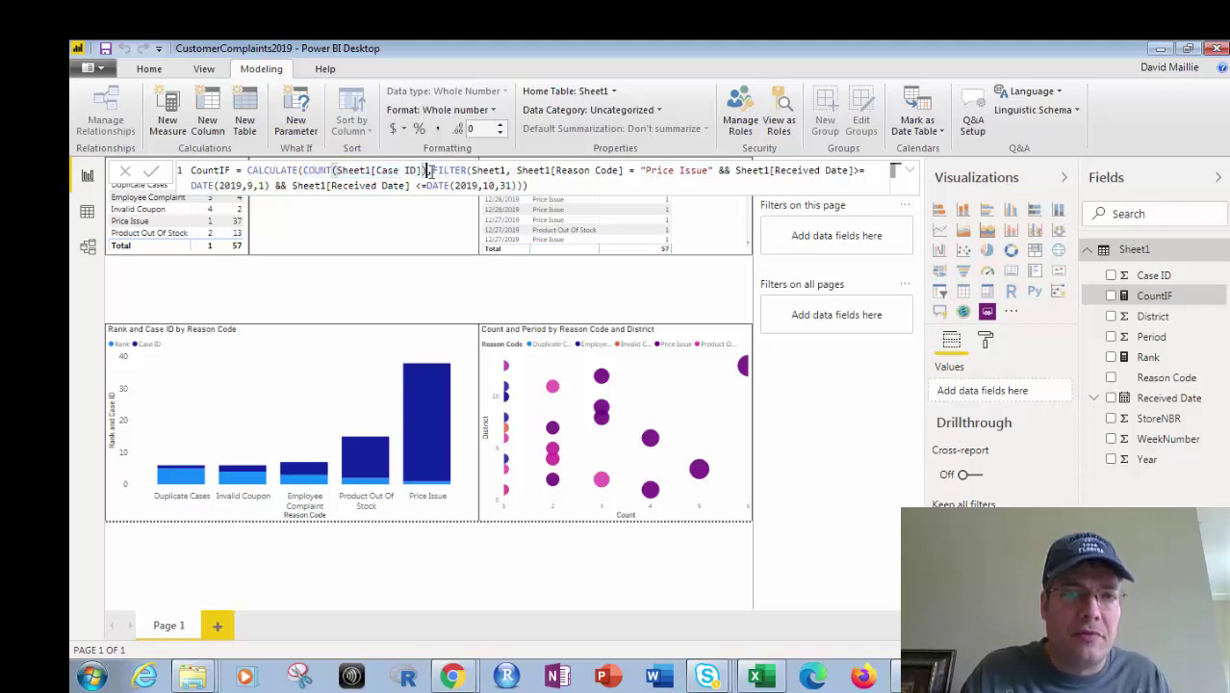
pyautogui.moveTo(430, 170); pyautogui.dragTo(467, 170)
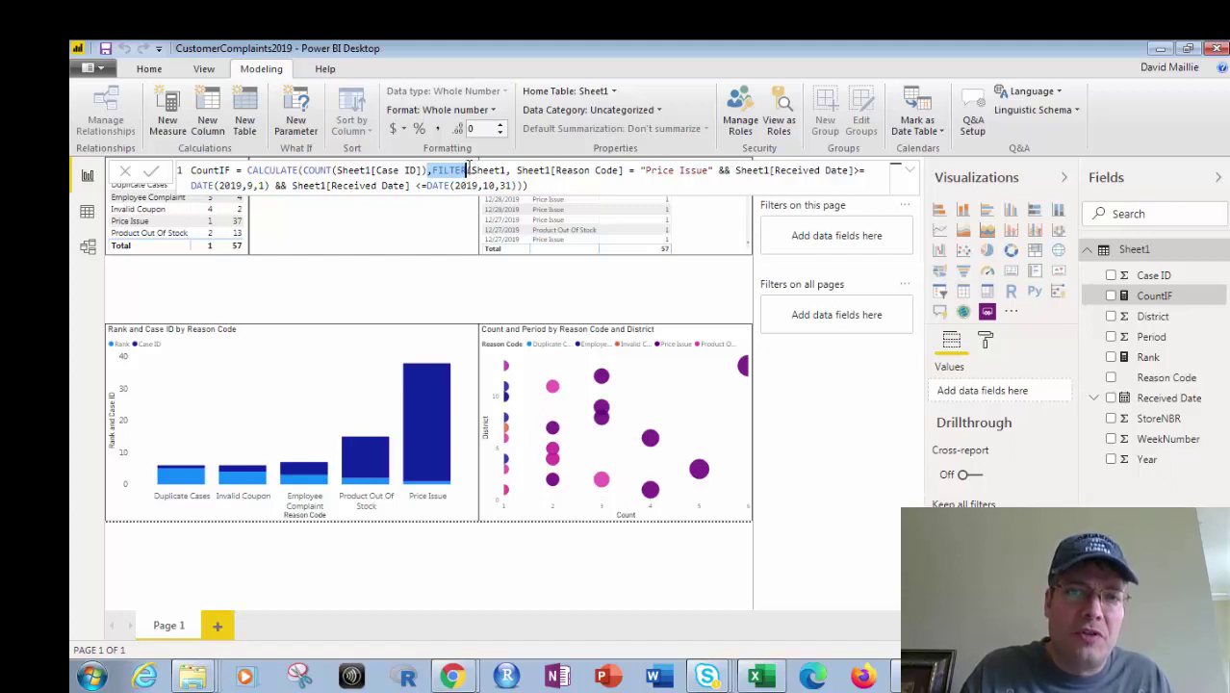
pyautogui.click(468, 171)
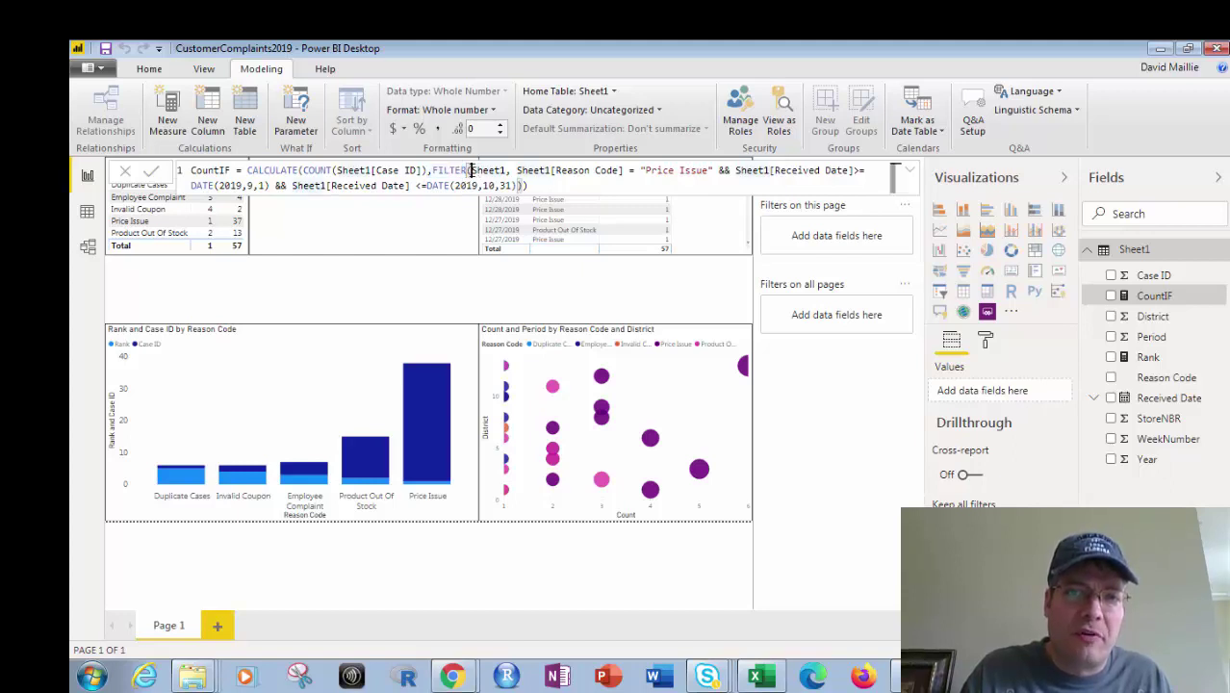
# - Add the final closing parenthesis to the CountIF formula and commit the measure
pyautogui.click(523, 186)
pyautogui.write(')')
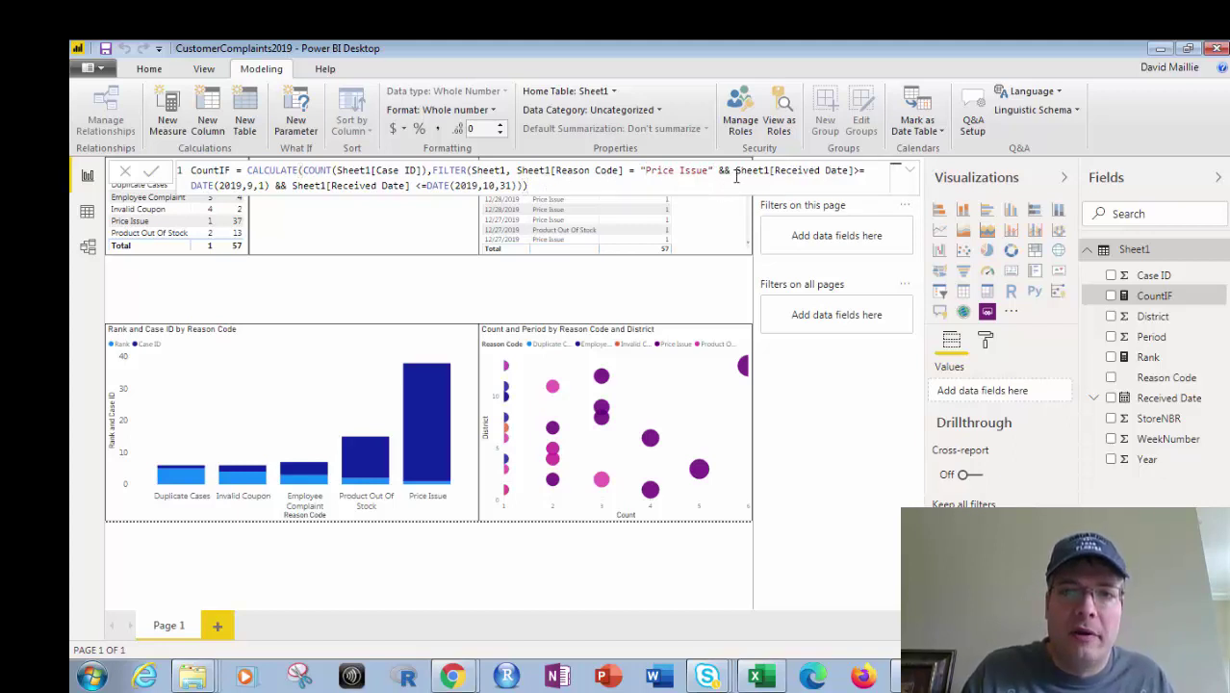
pyautogui.press('Return')
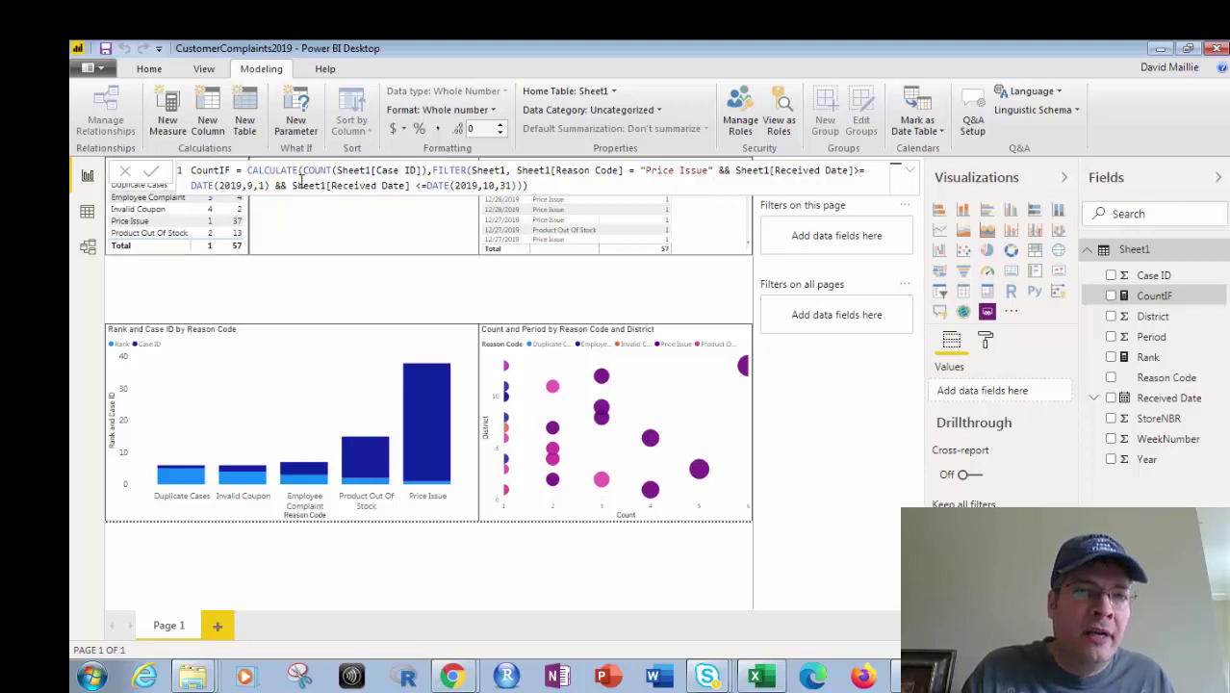